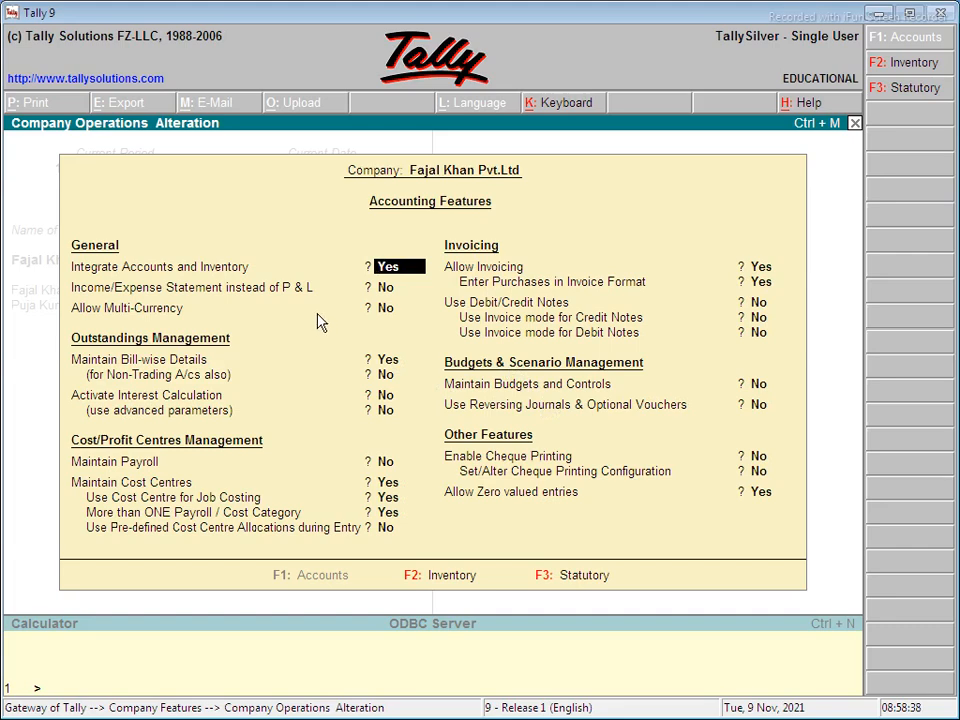
- Enable Maintain Budgets and Controls in the company's accounting features, save the changes and return to the Gateway of Tally
click(757, 386)
text(y)
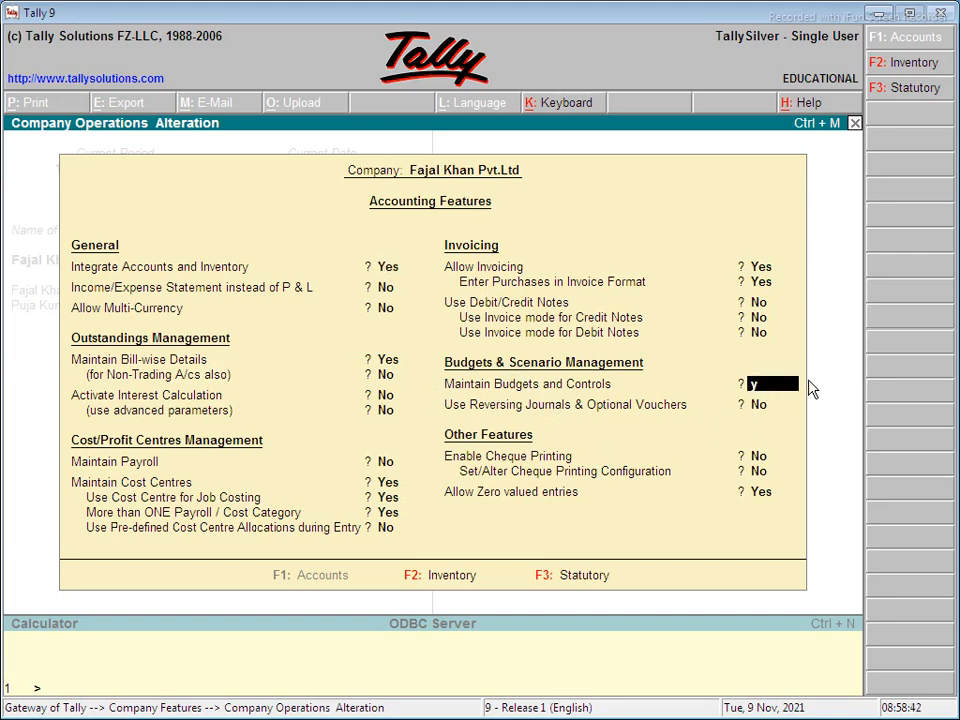
key(Return)
key(Return)
key(Return)
key(Return)
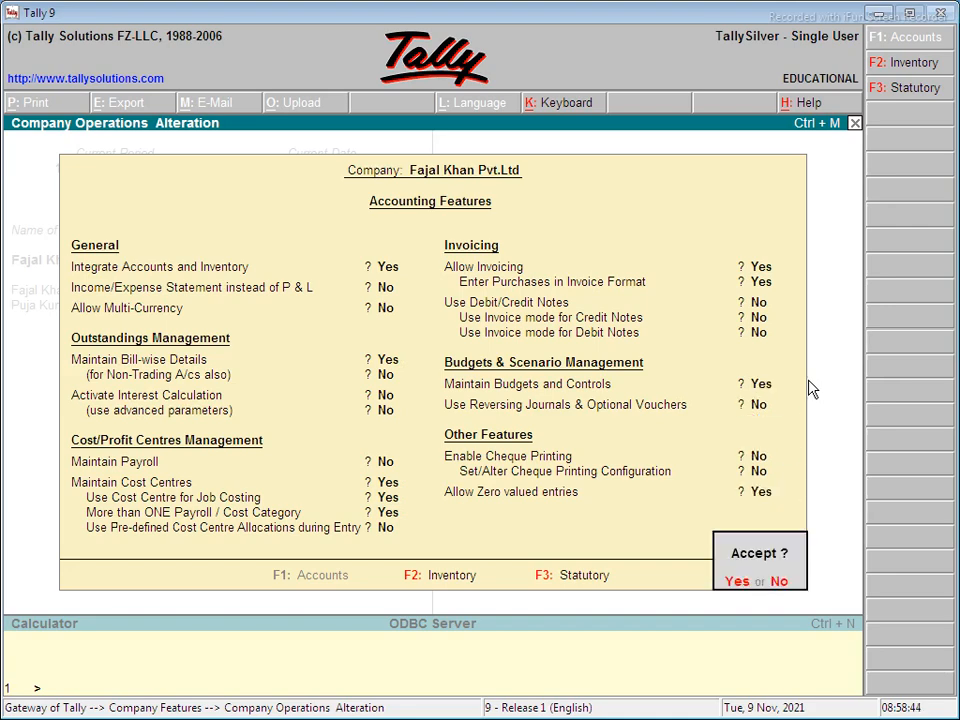
key(y)
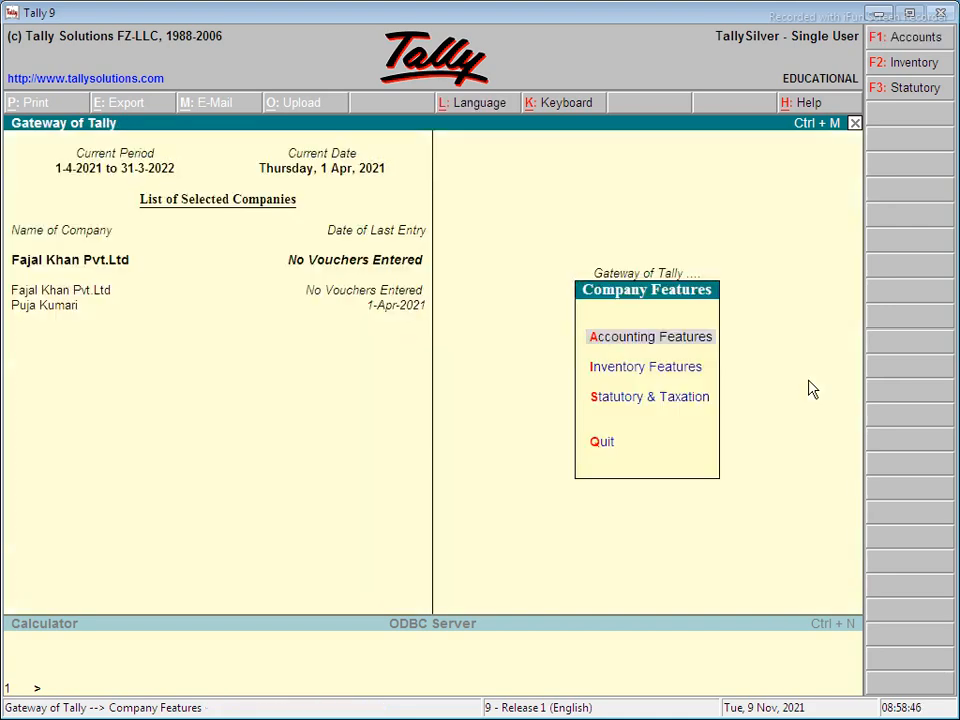
key(Escape)
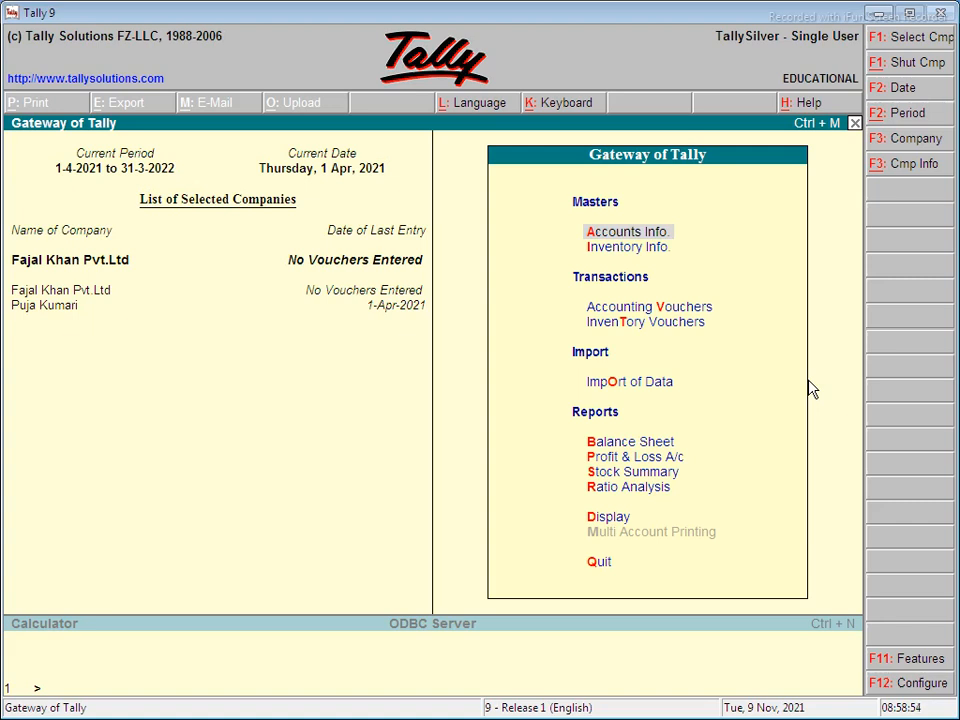
- Open the single ledger creation form from the accounts masters
key(Return)
key(Down)
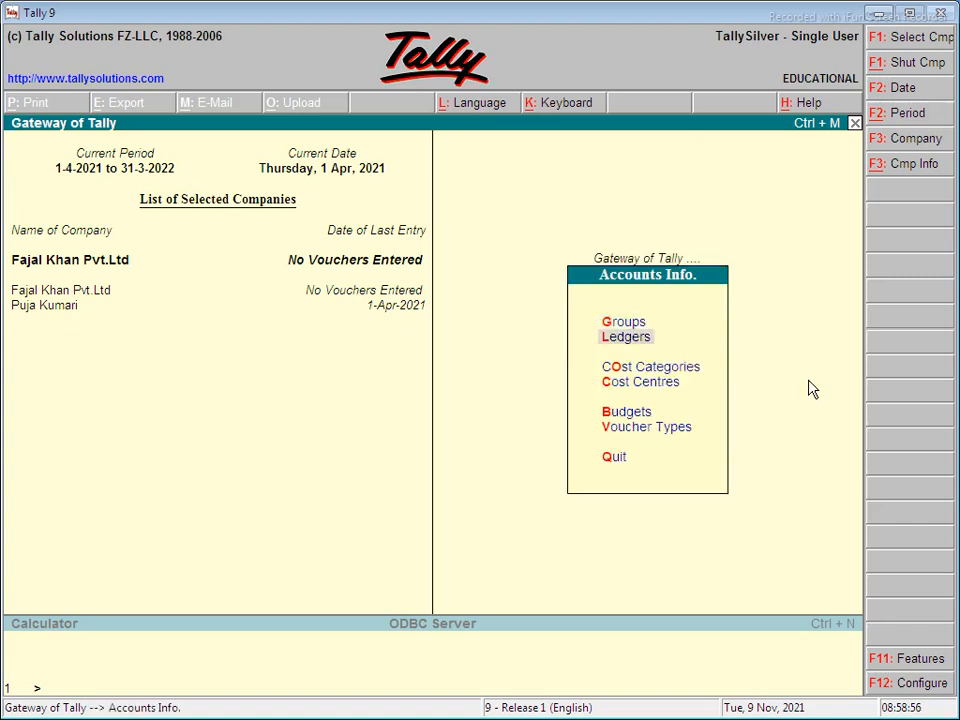
key(Return)
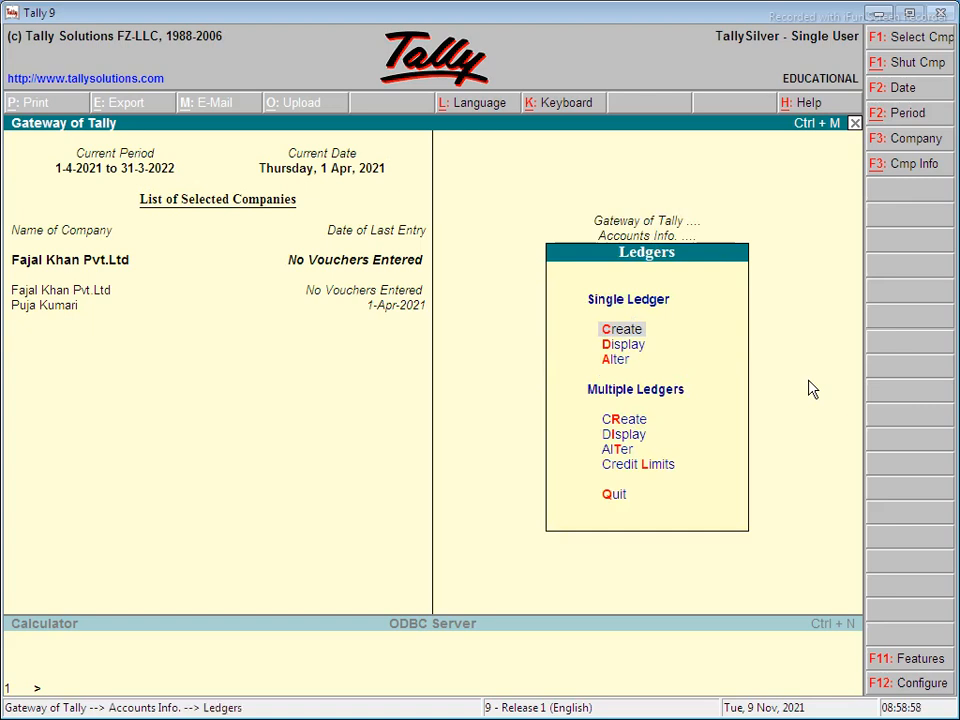
key(Return)
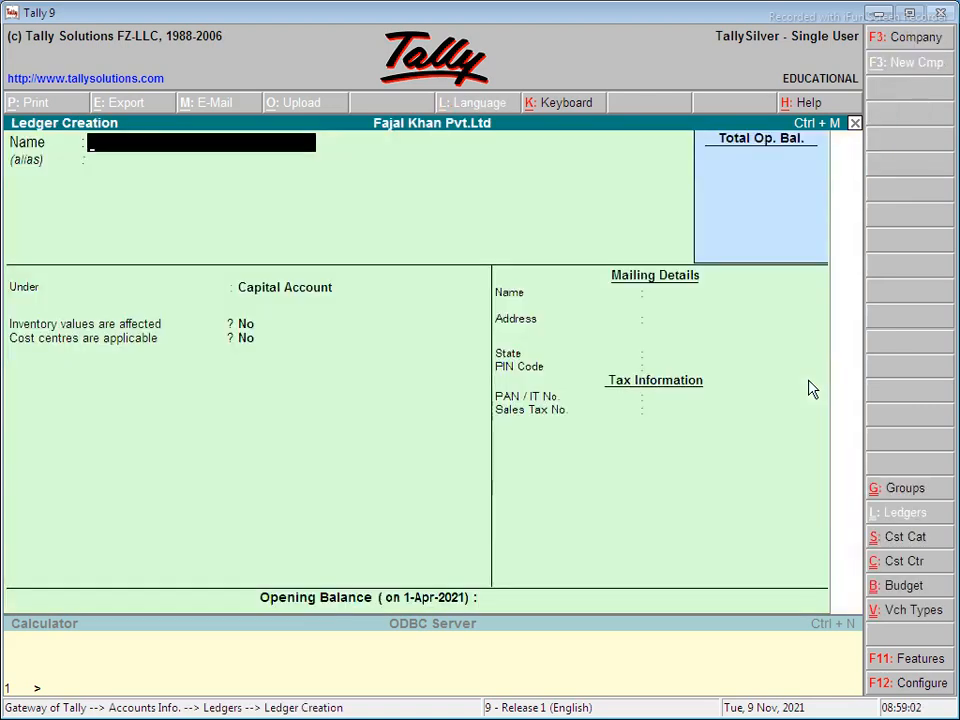
text(Rent)
key(Return)
key(Return)
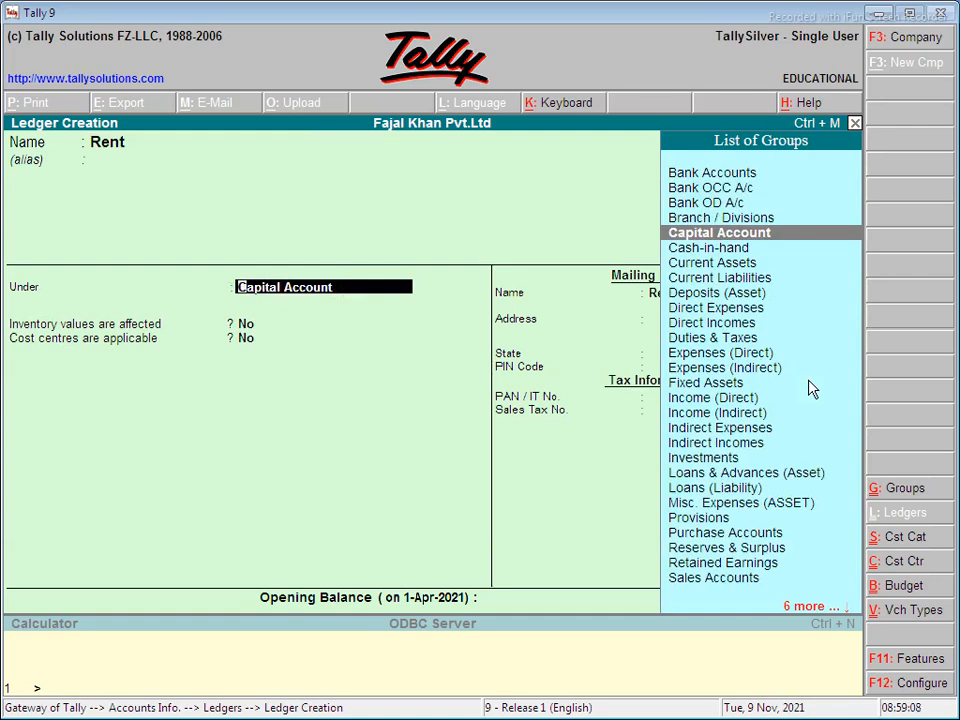
key(Up)
key(Up)
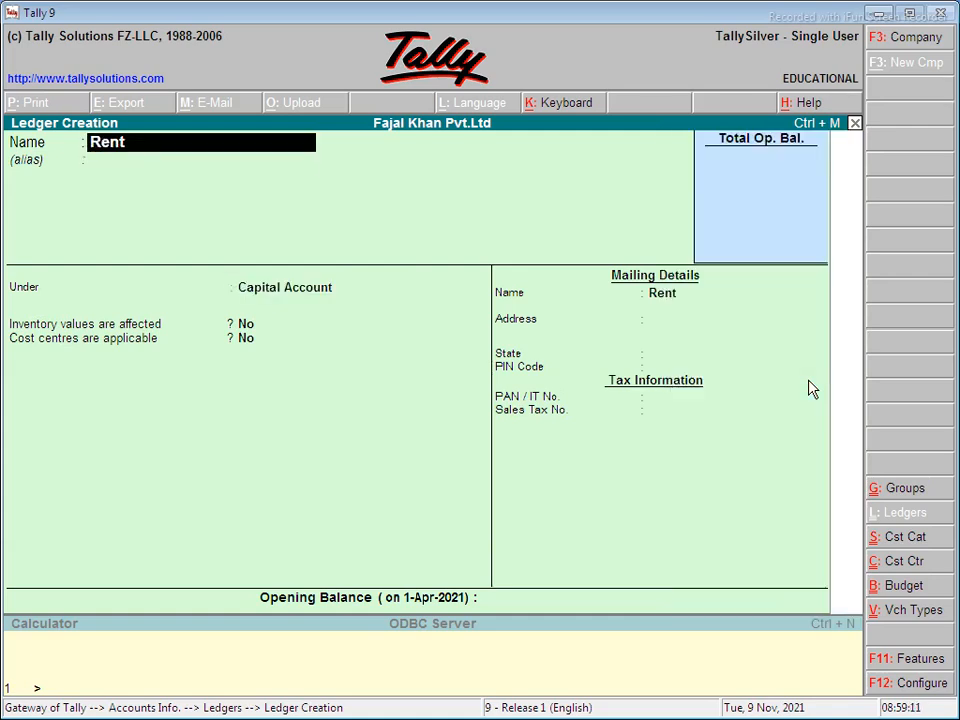
- Name the new ledger Bijli Bill and find the Direct Expenses group for it
text(Bijli Bill)
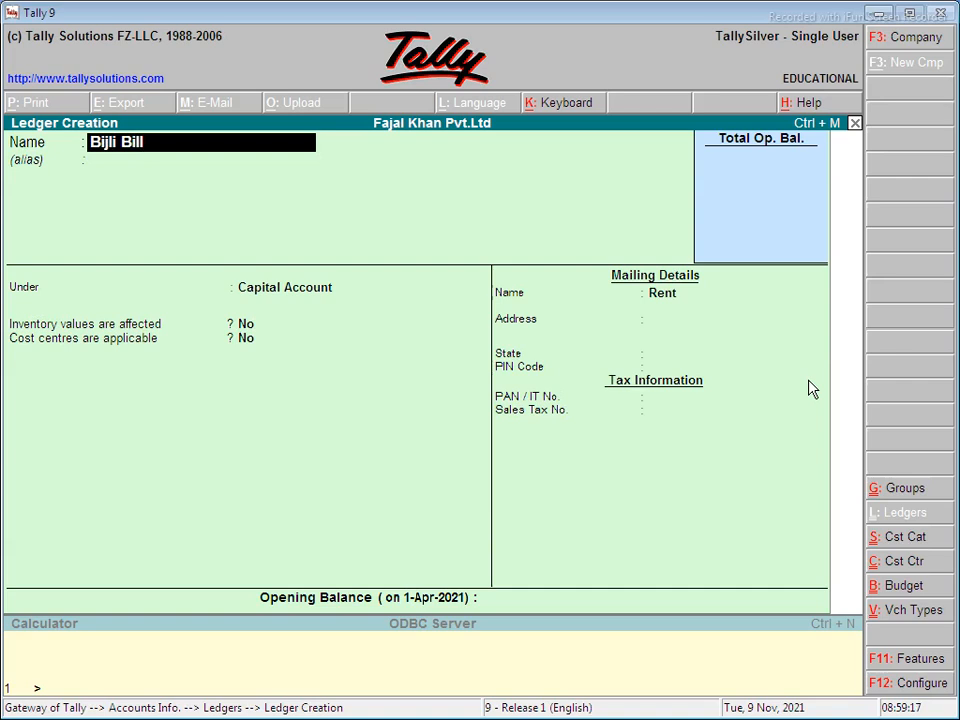
key(Return)
key(Return)
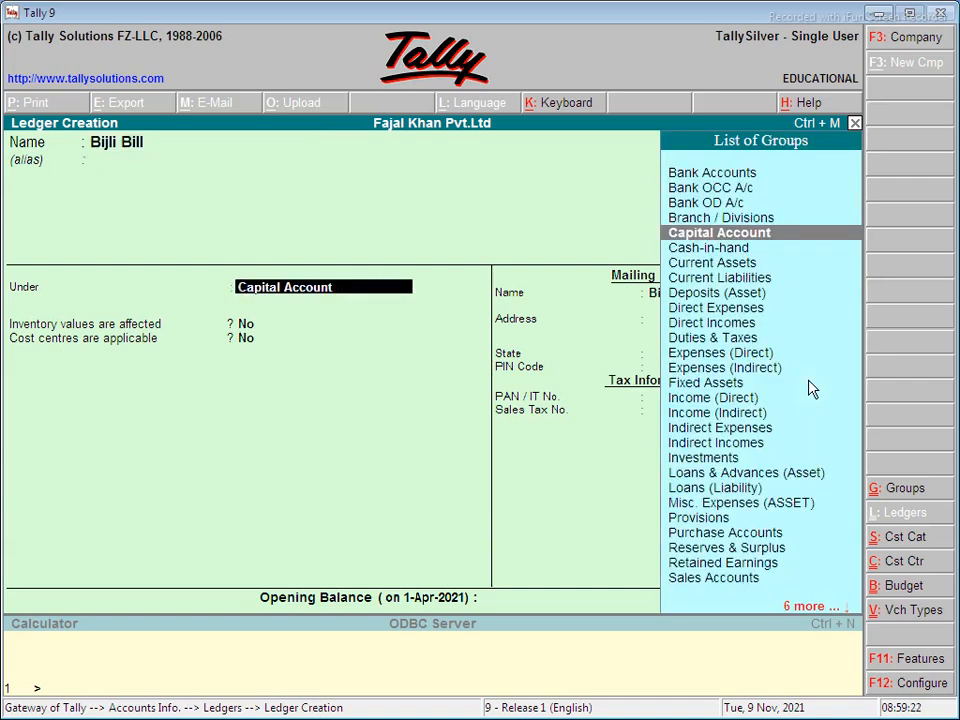
text(Dir)
key(Down)
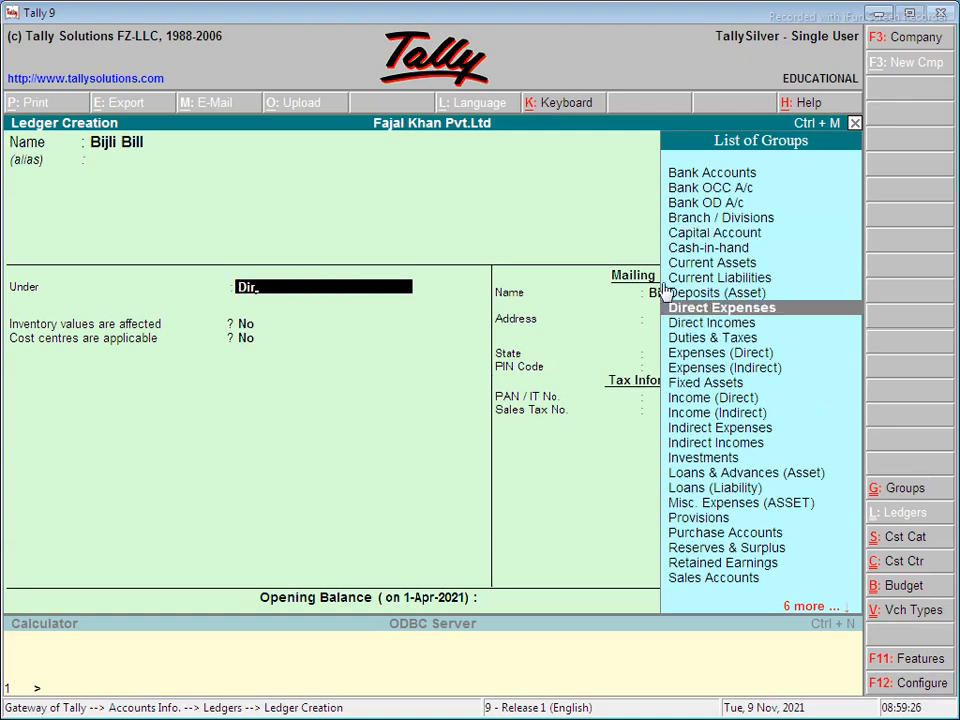
click(879, 13)
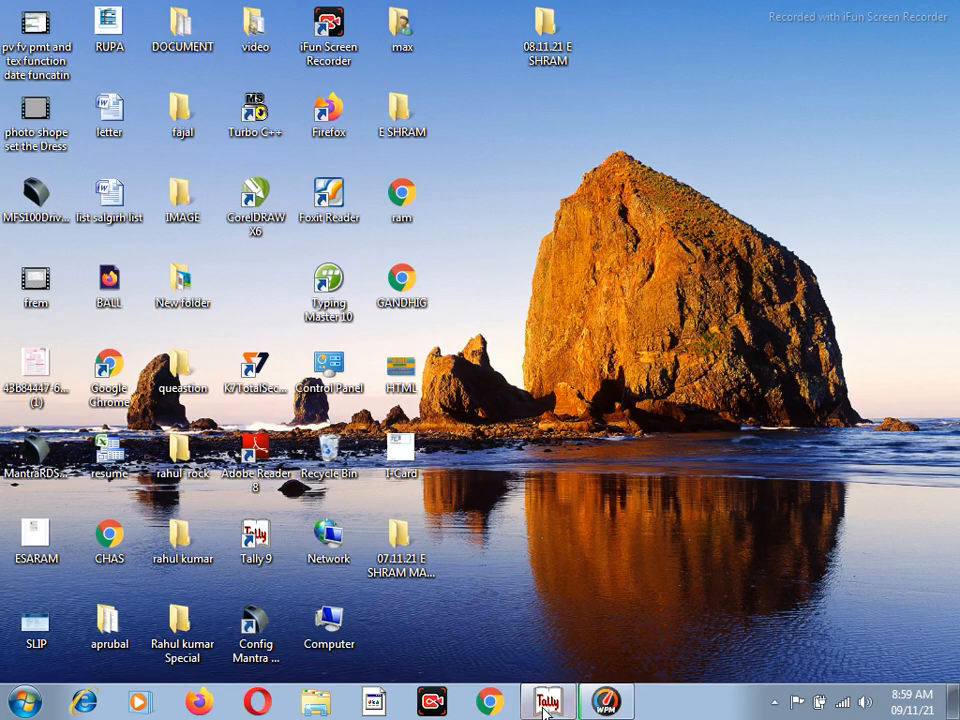
click(420, 703)
click(712, 662)
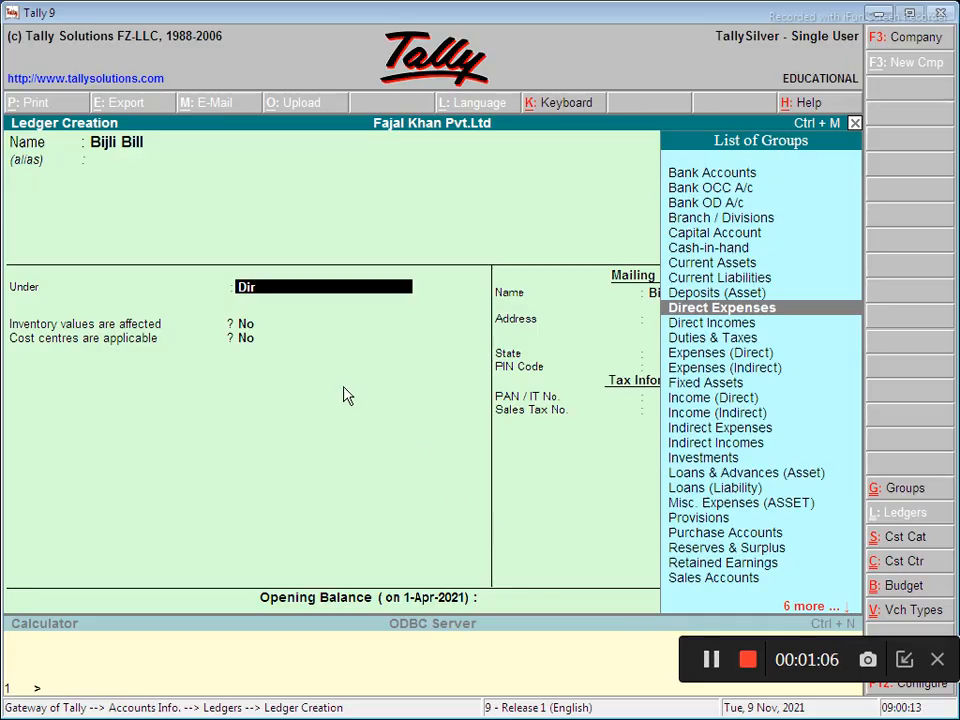
- Place the Bijli Bill ledger under Direct Expenses, leave its opening balance empty and save it
key(Return)
key(Return)
key(Return)
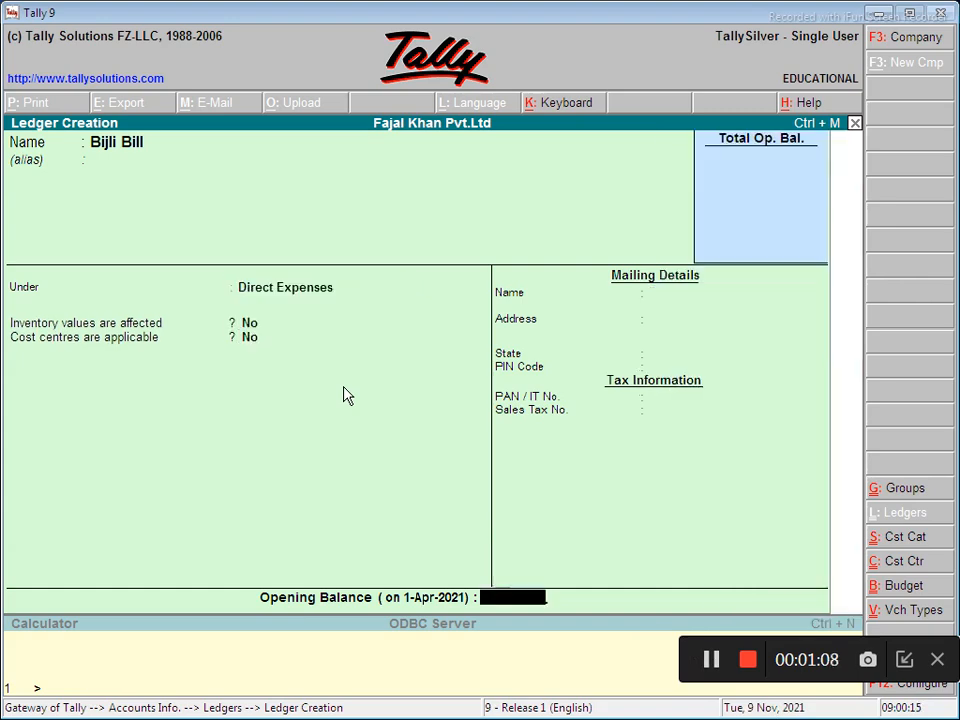
key(Return)
key(Return)
- Create a ledger named Petrol under Direct Expenses without an opening balance, and return to the Gateway of Tally
text(P)
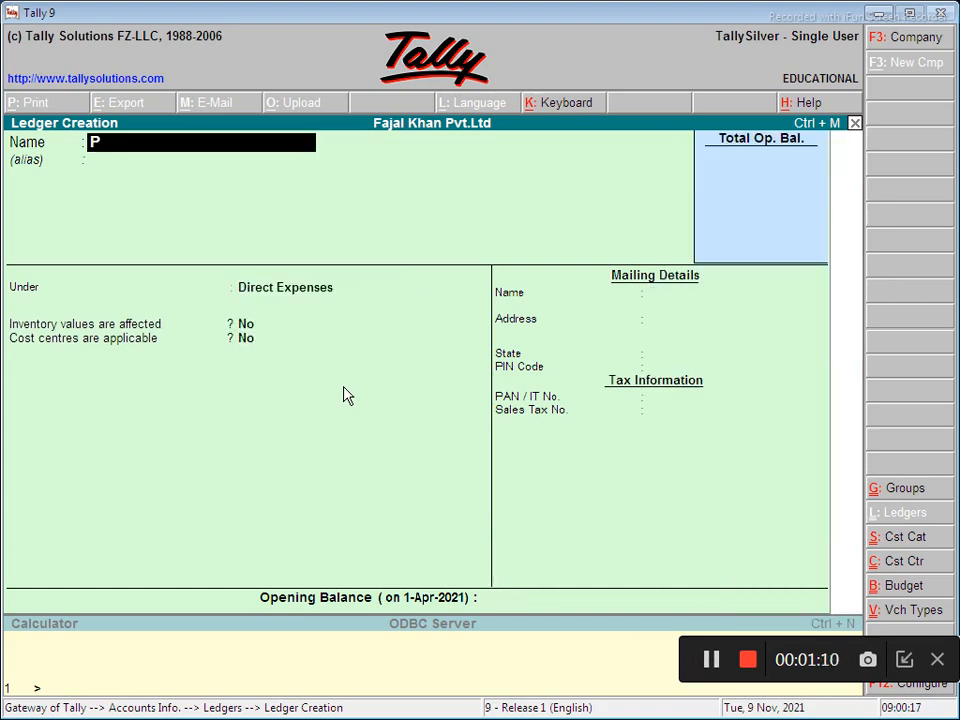
text(etrol)
key(Return)
key(Return)
key(Return)
key(Return)
key(Return)
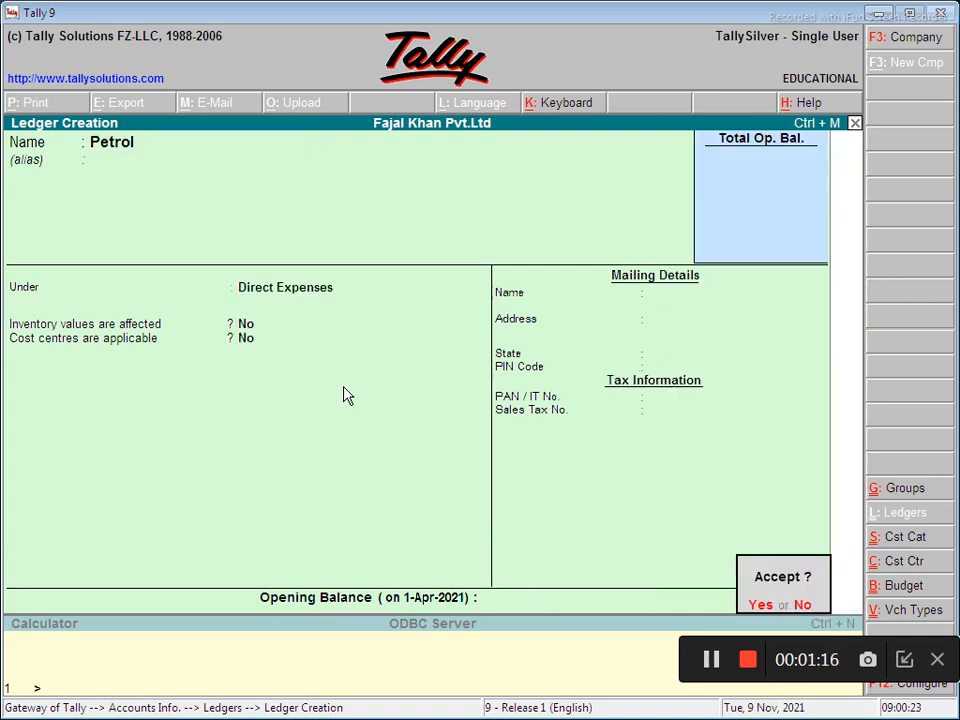
key(Escape)
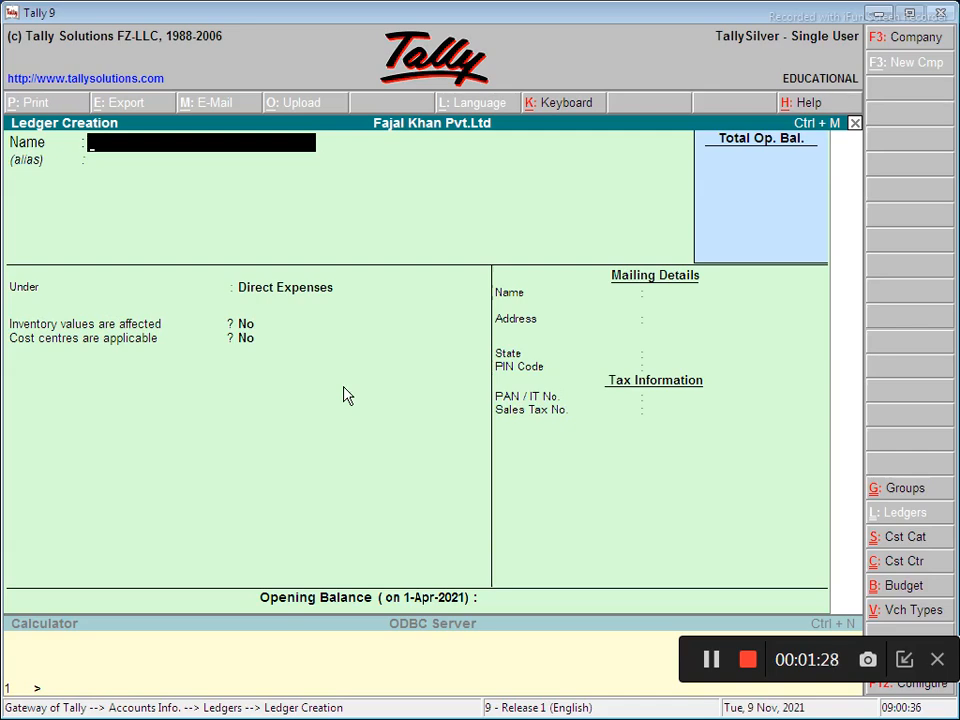
key(Escape)
key(y)
key(Escape)
key(Escape)
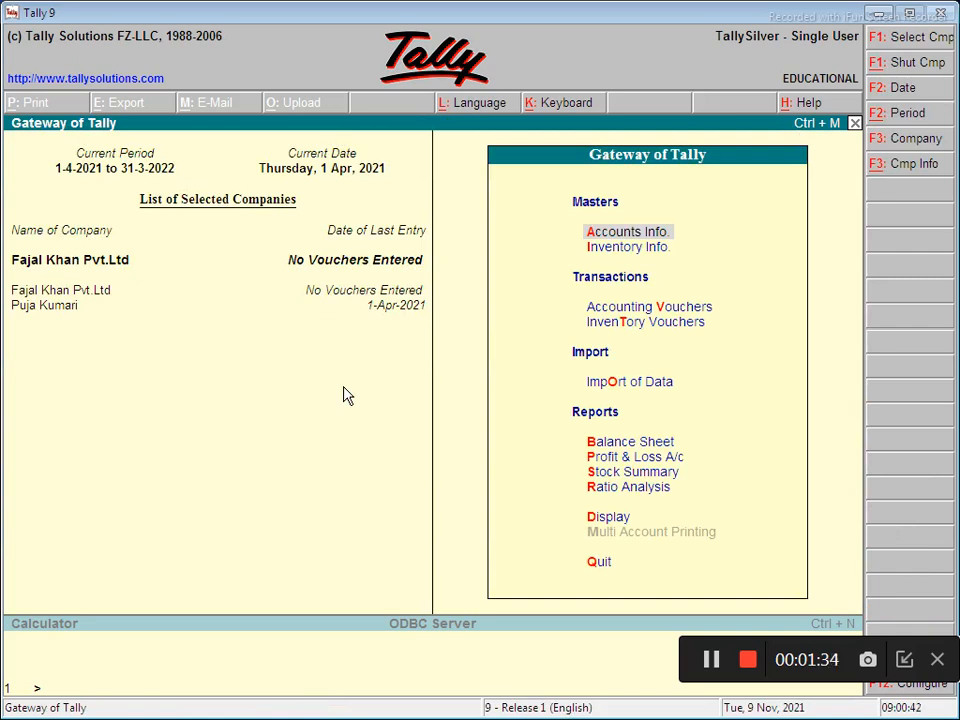
- Open the creation form for a new budget from the accounts masters
key(Down)
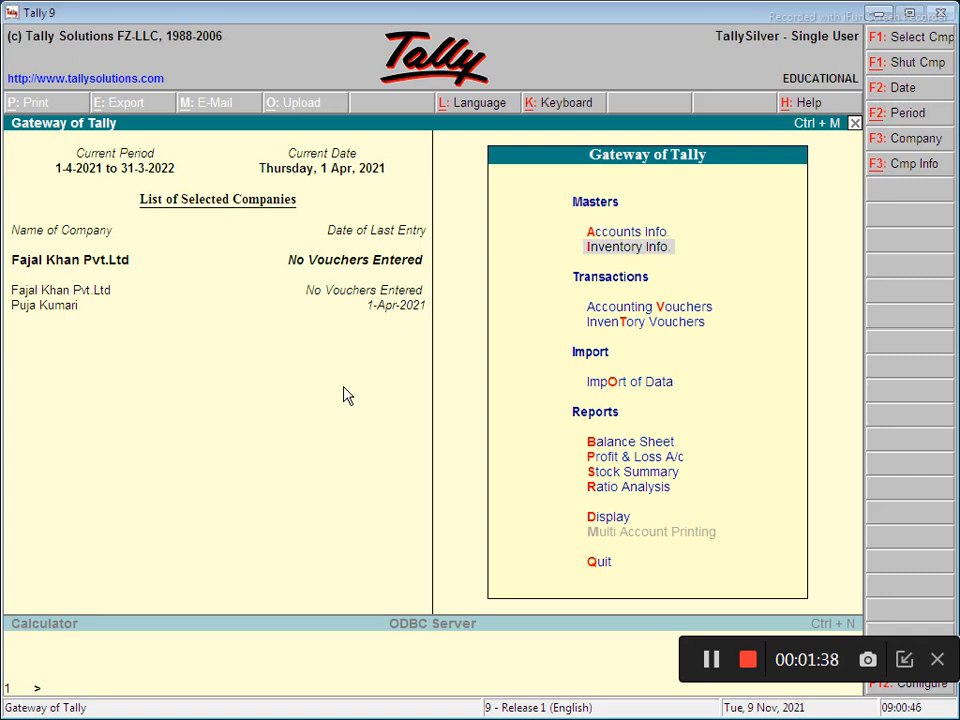
key(Up)
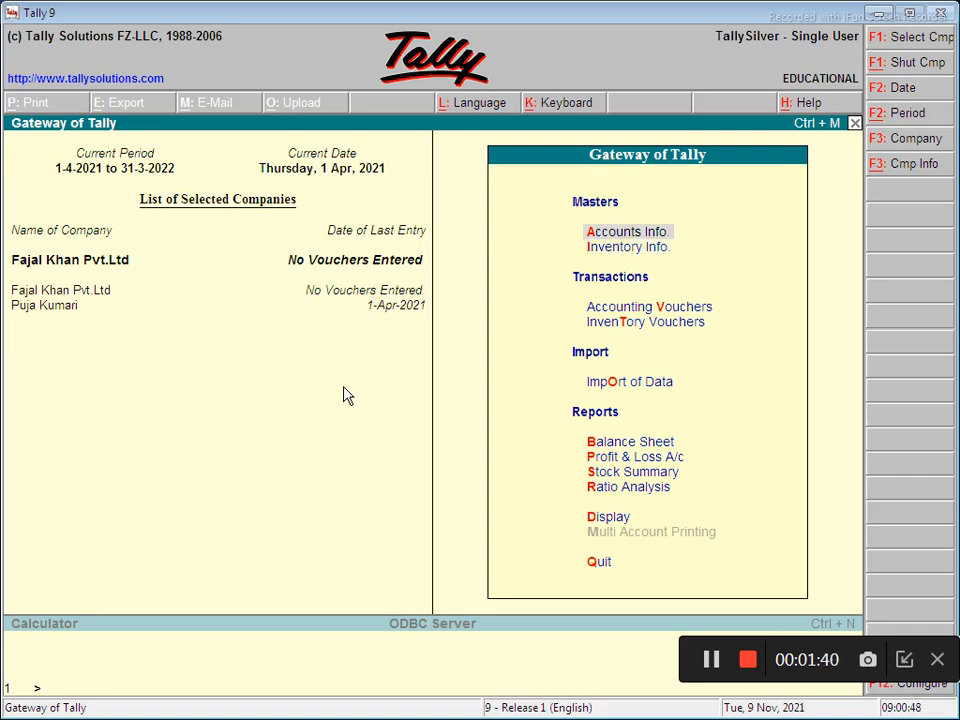
key(Return)
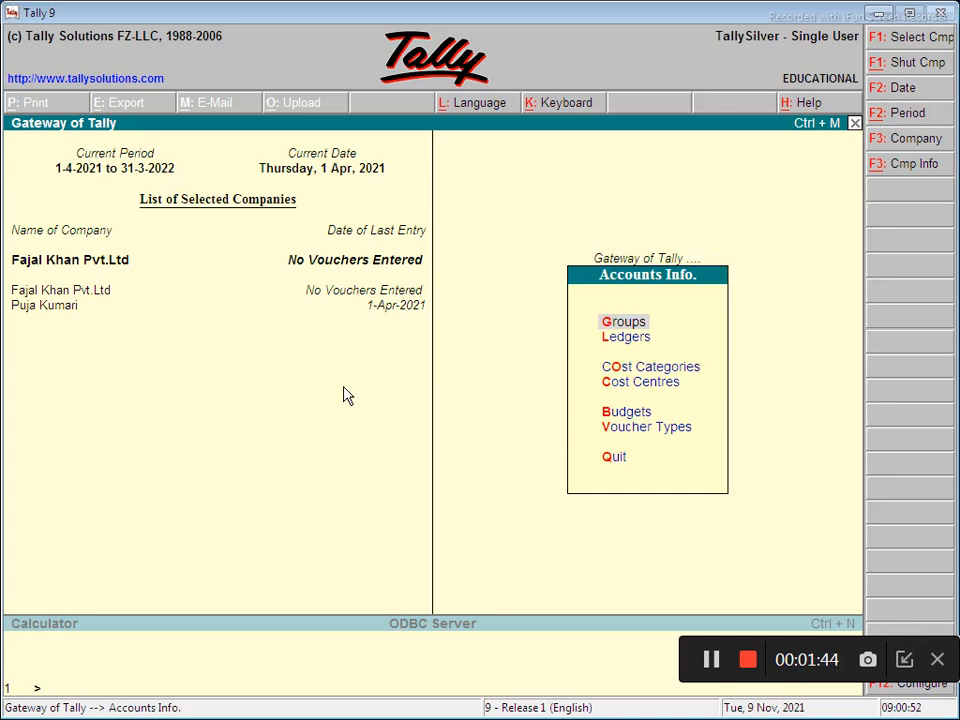
key(Down)
key(Down)
key(Down)
key(Down)
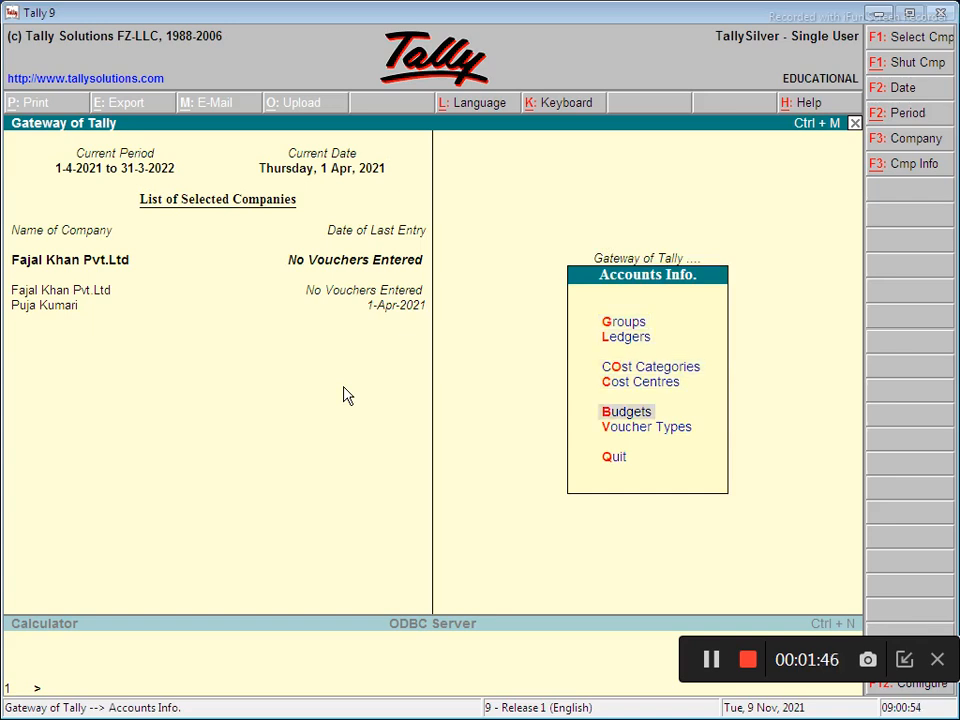
key(Return)
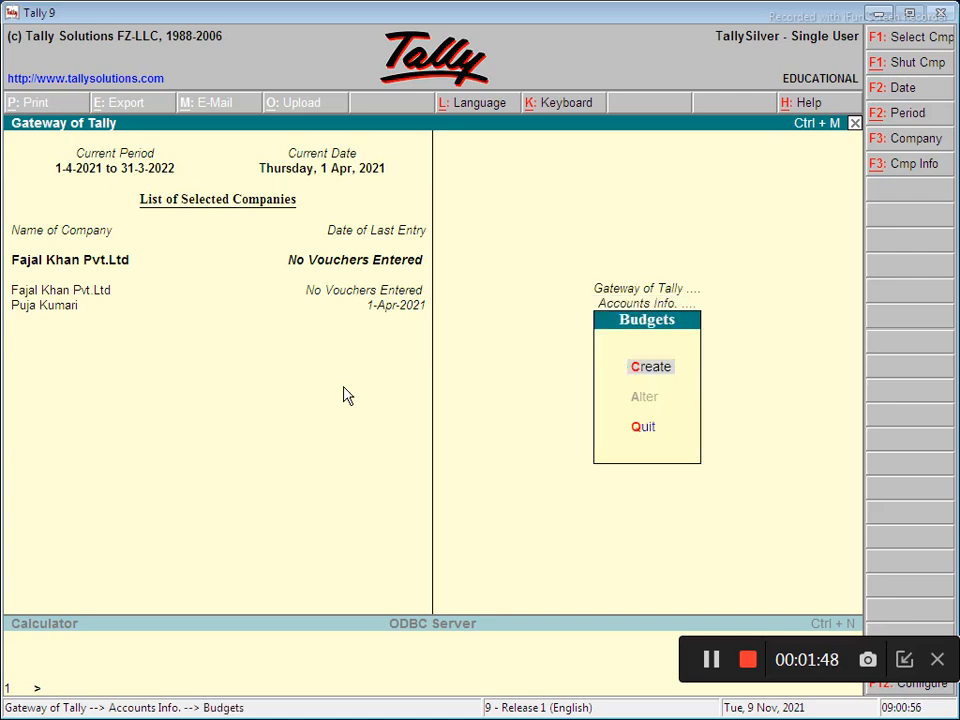
key(Return)
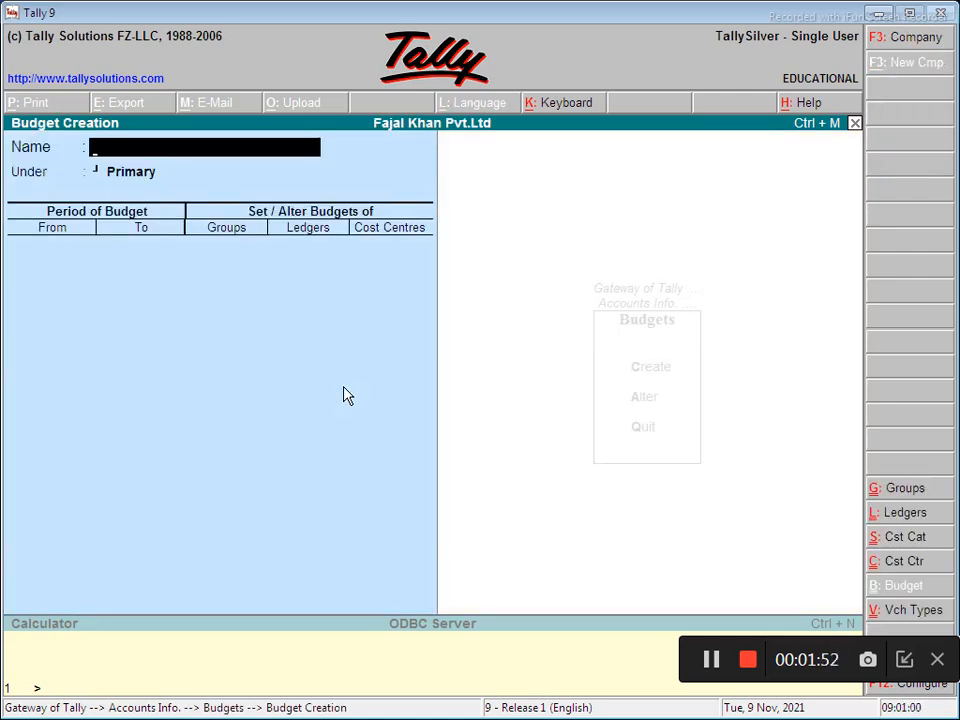
- Name the new budget Bijli Bill and place it under Primary
text(R)
key(BackSpace)
text(Bijli b)
key(BackSpace)
text(Bill)
key(Return)
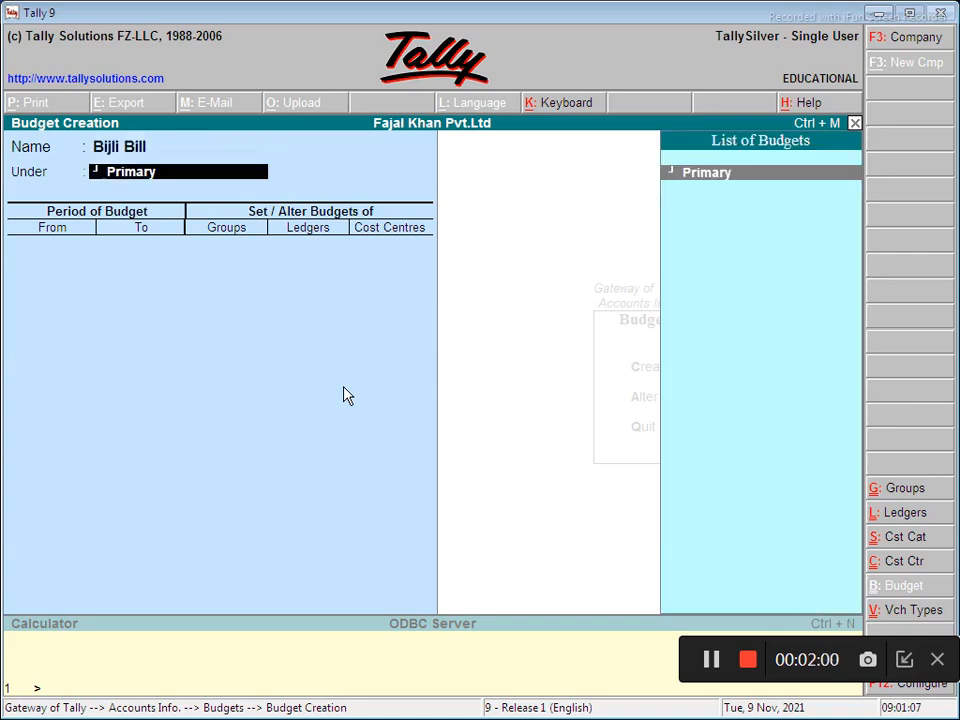
key(Return)
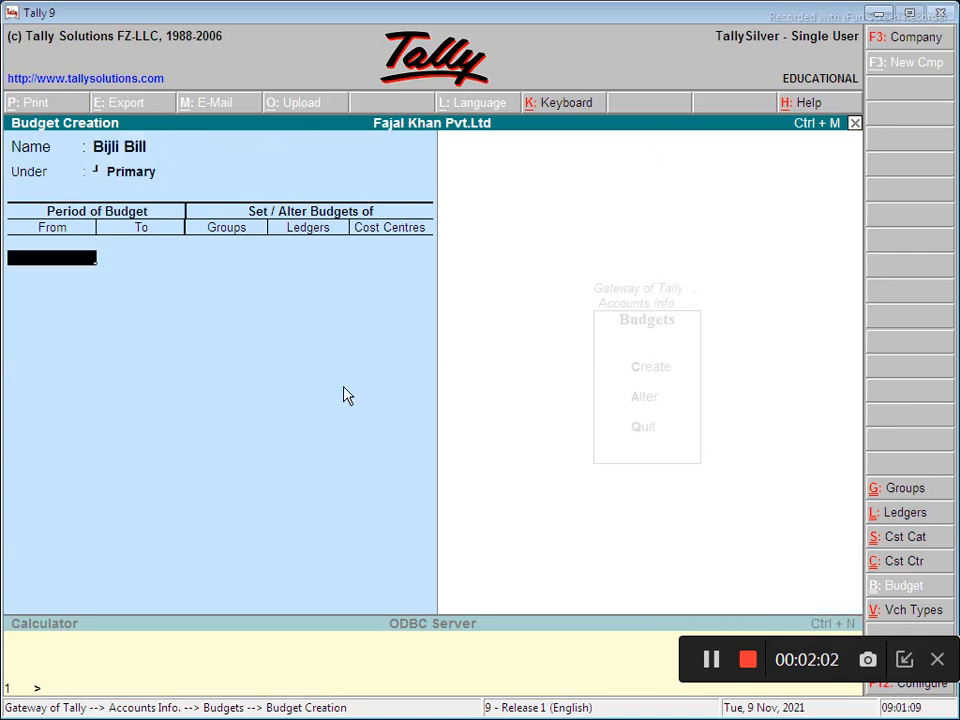
- Set the budget period from 1-Apr-2021 to 31-Mar-2022 and keep group budgets at No
text(1)
key(Return)
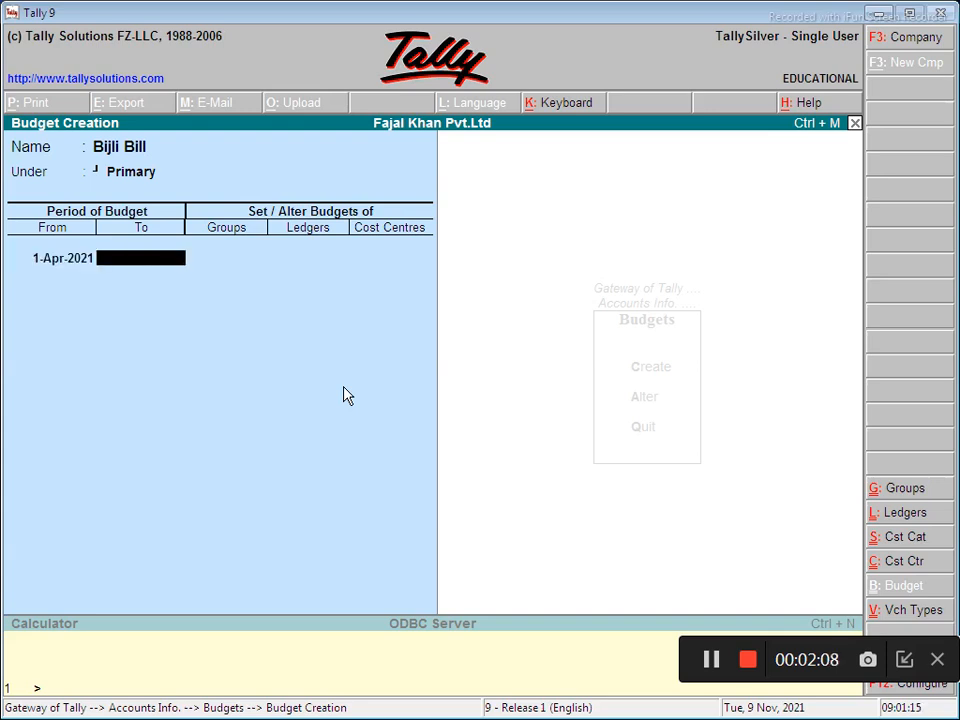
text(31-)
text(03-20)
text(22)
key(Return)
key(Return)
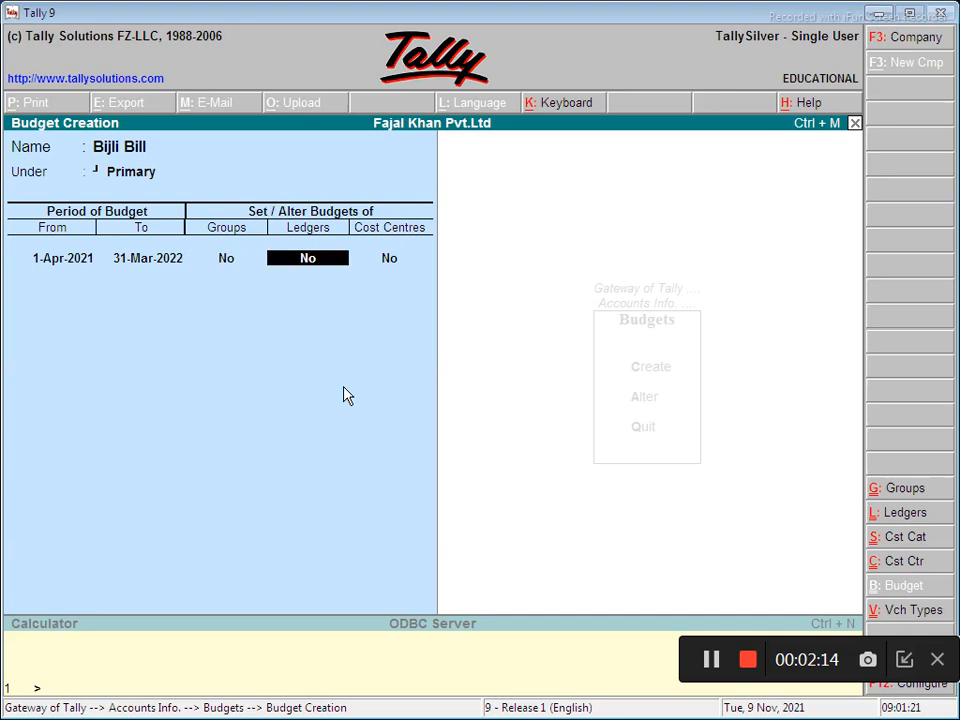
key(Return)
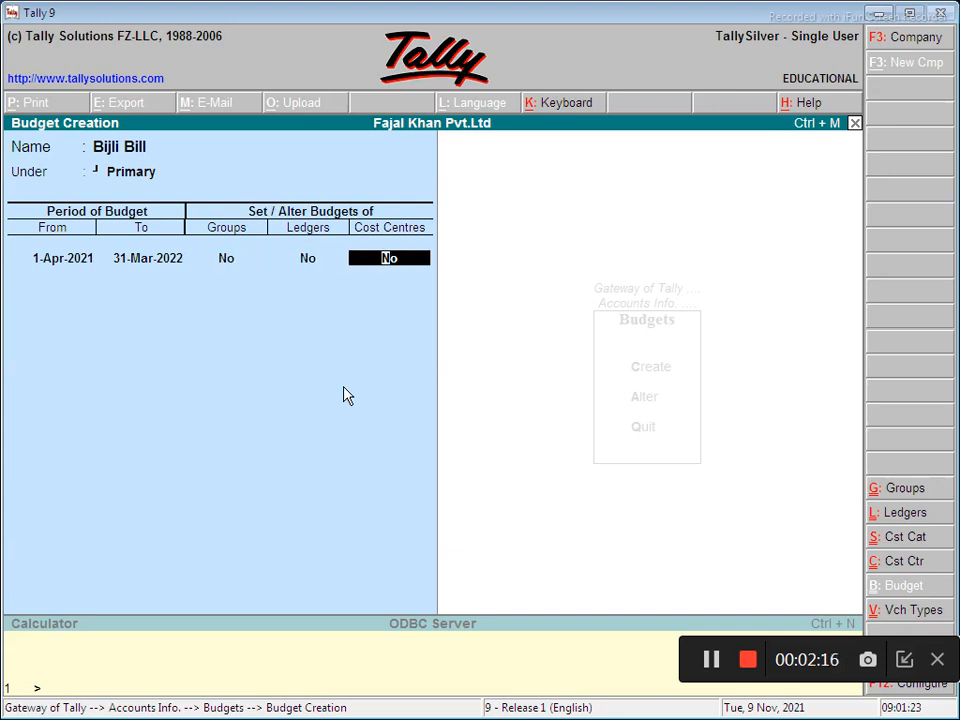
text(y)
key(Return)
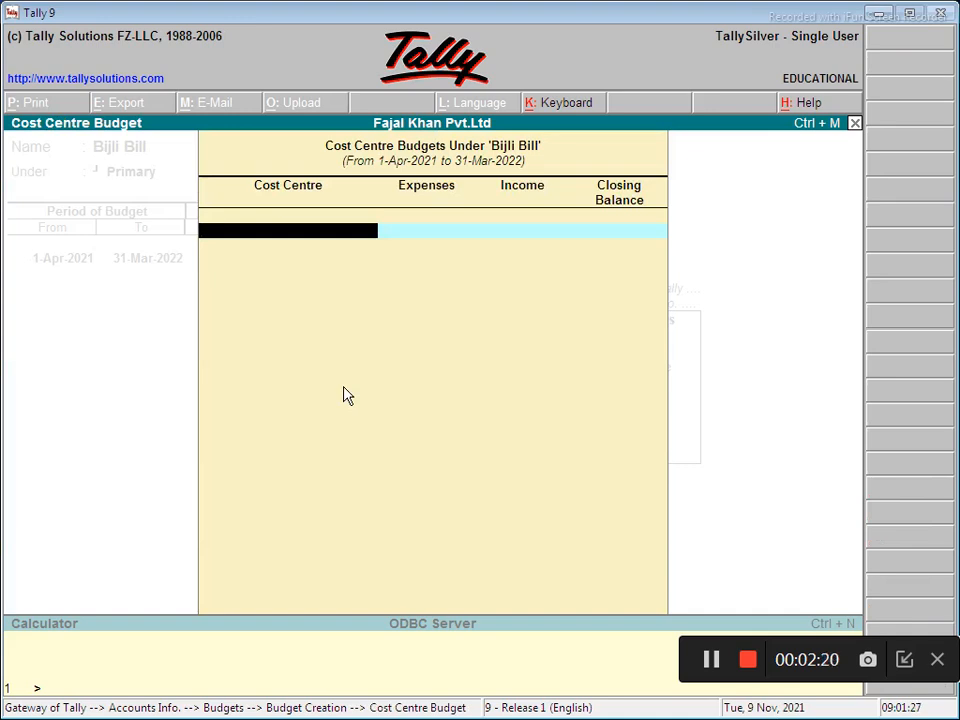
key(Escape)
text(n)
key(BackSpace)
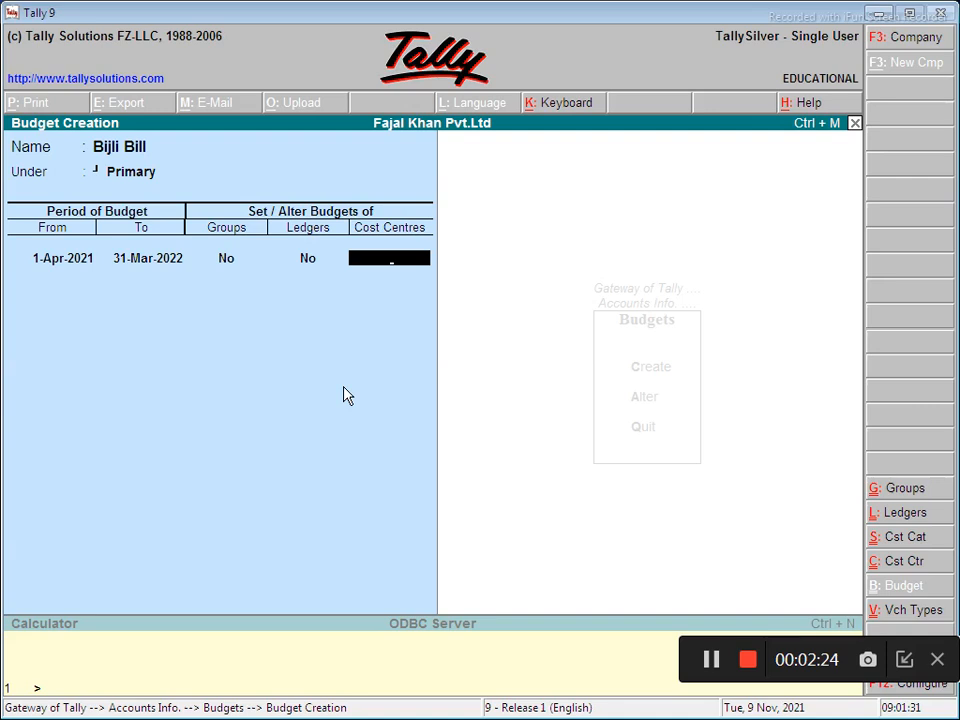
key(BackSpace)
- Turn on ledger budgets and budget the Bijli Bill ledger at 60,000 on closing balance, with cost centre Not Applicable
text(y)
key(Return)
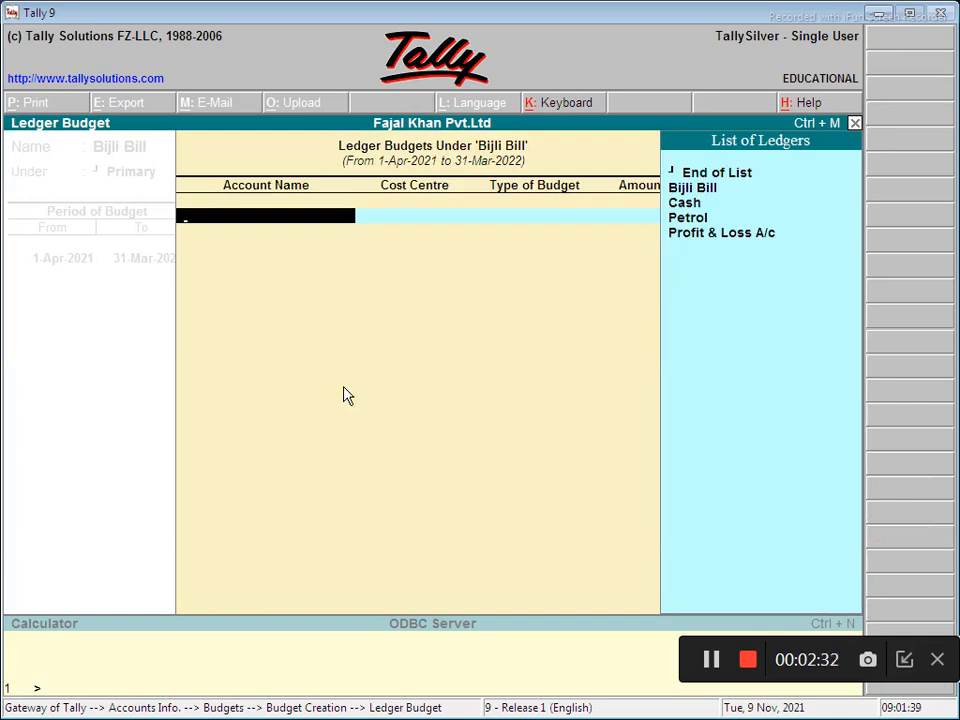
key(Down)
key(Return)
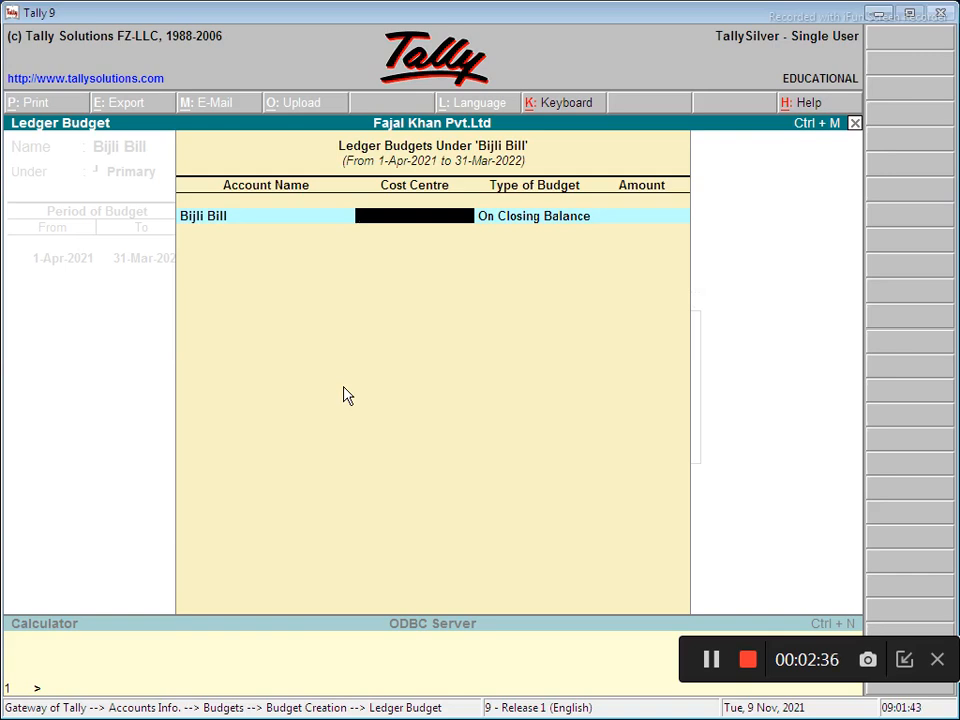
key(Return)
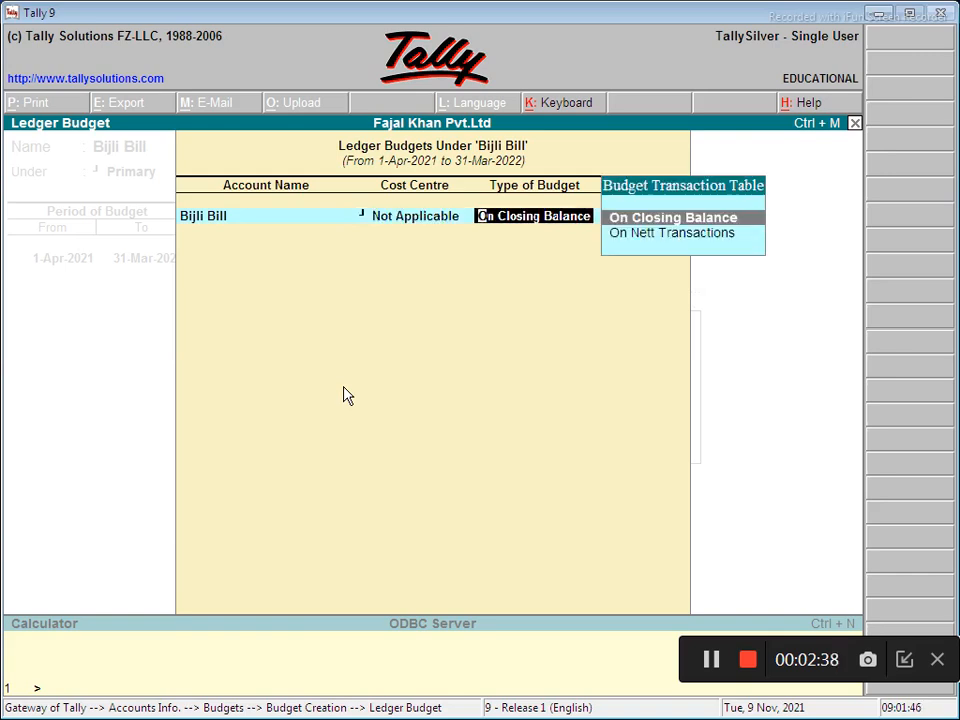
key(Return)
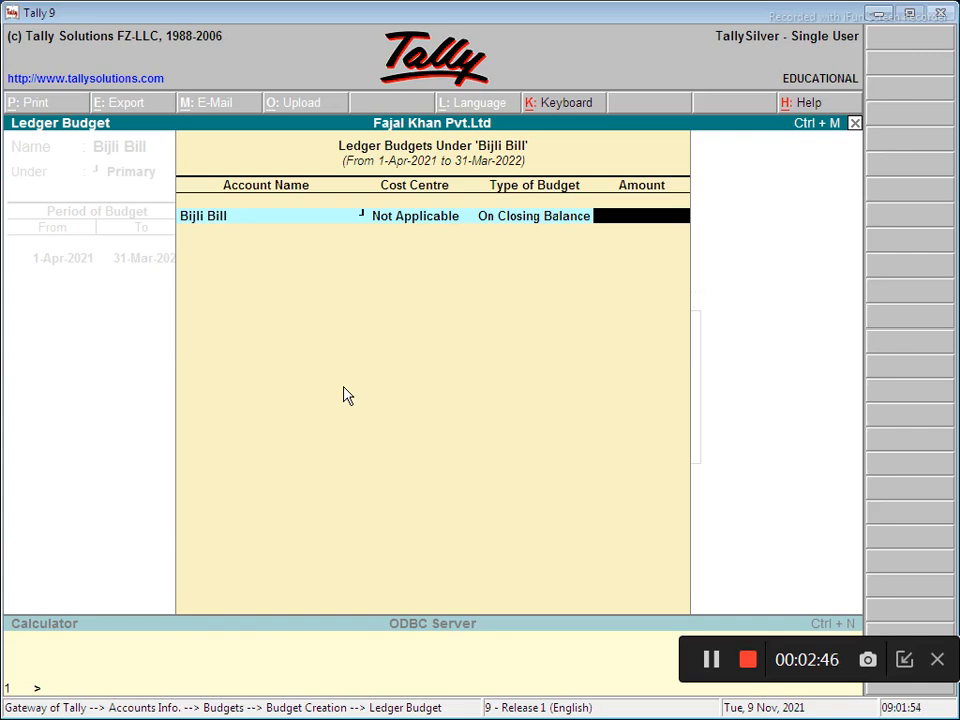
text(60,000)
key(Return)
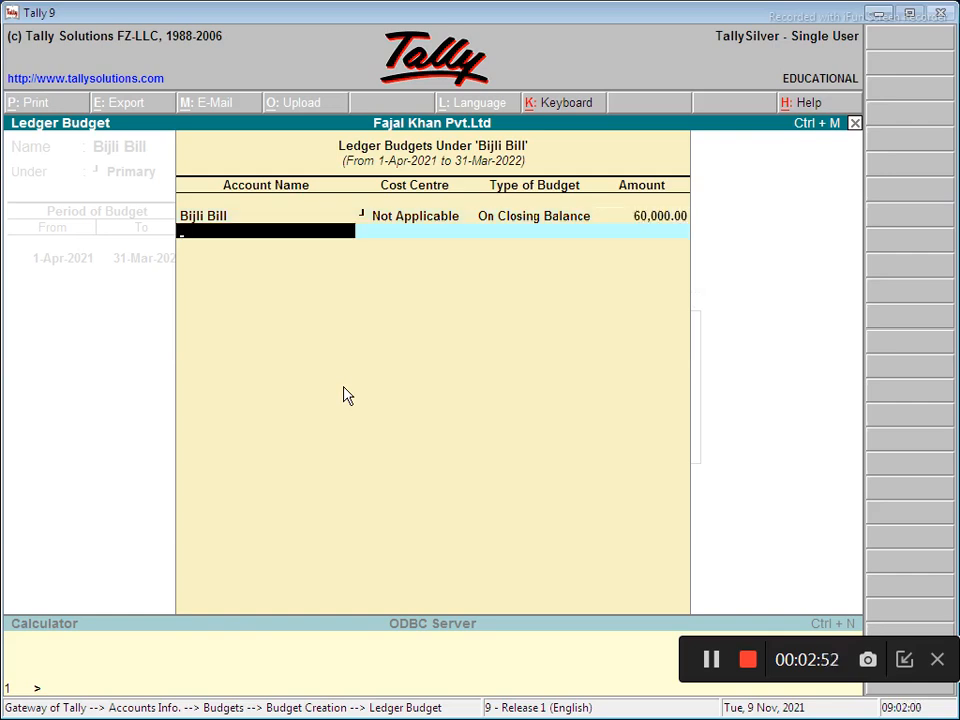
- Correct the Bijli Bill ledger's budget amount to 6000, keep cost centre budgets at No, and save the budget
key(BackSpace)
text(6000)
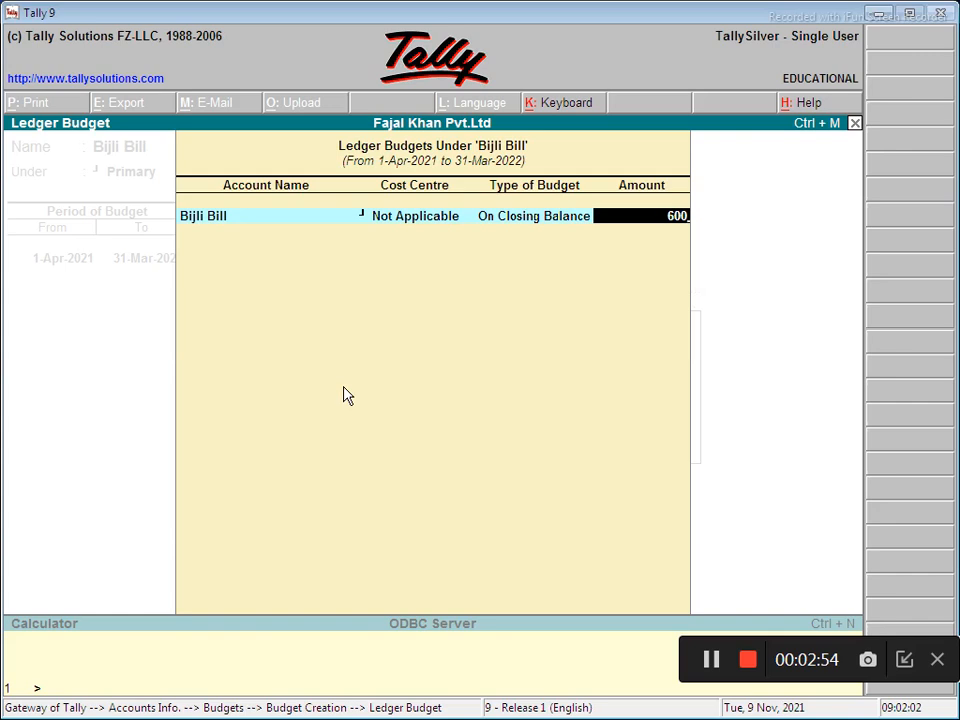
key(Return)
key(Escape)
key(Return)
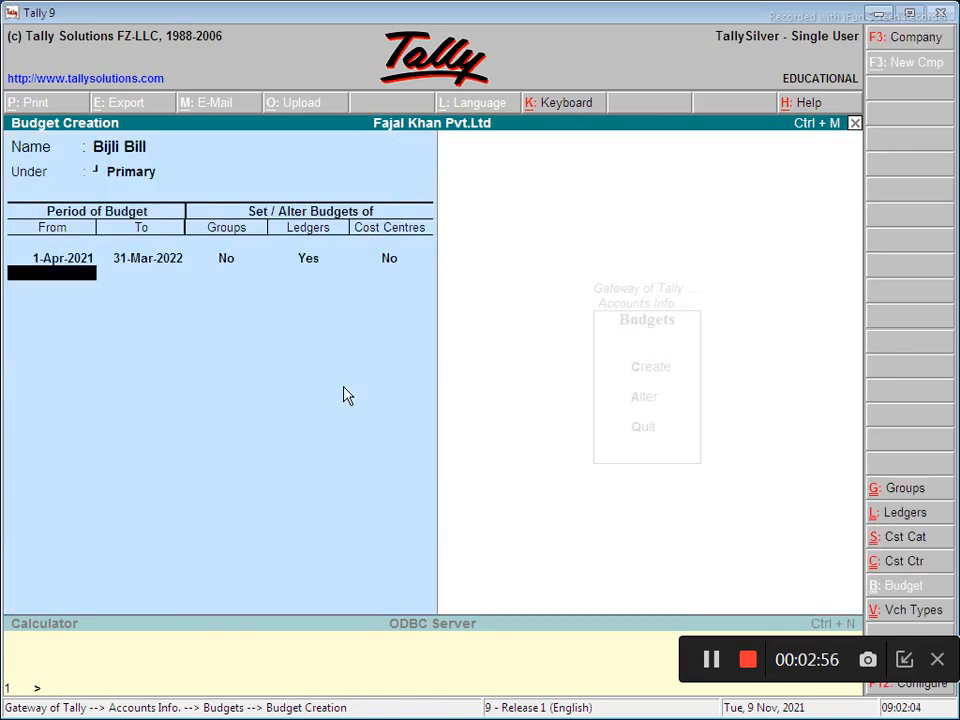
key(Return)
key(Return)
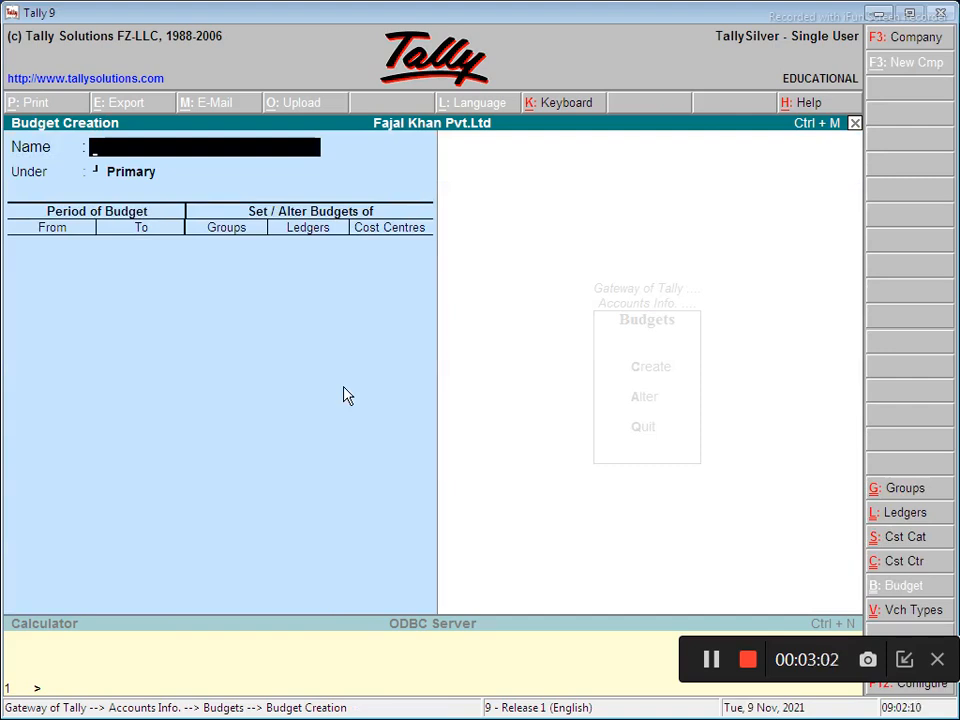
- Name a new budget Petrol under Primary and set its period from 1-Apr-2021 to 31-Mar-2022
text(Petrol)
key(Return)
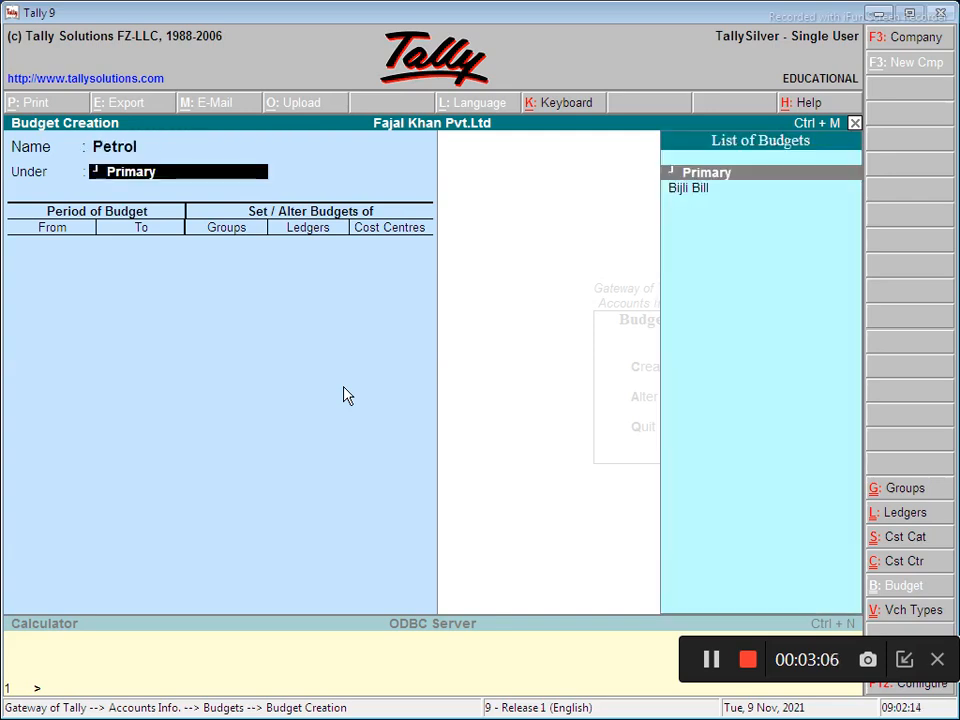
key(Return)
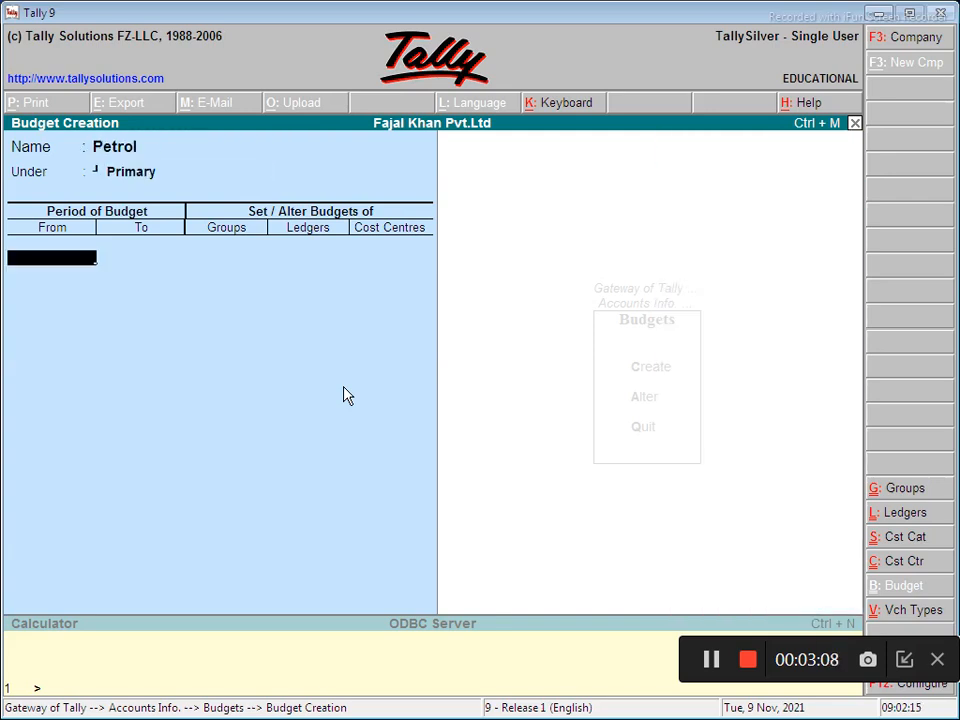
text(1)
key(Return)
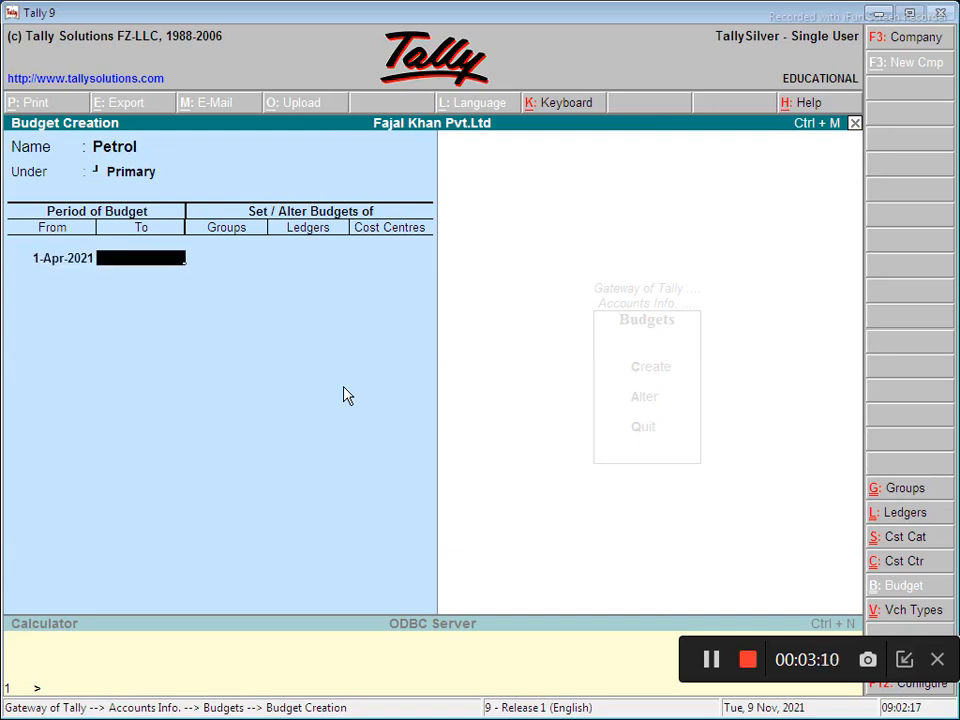
text(31-)
text(0)
text(3-2022)
key(Return)
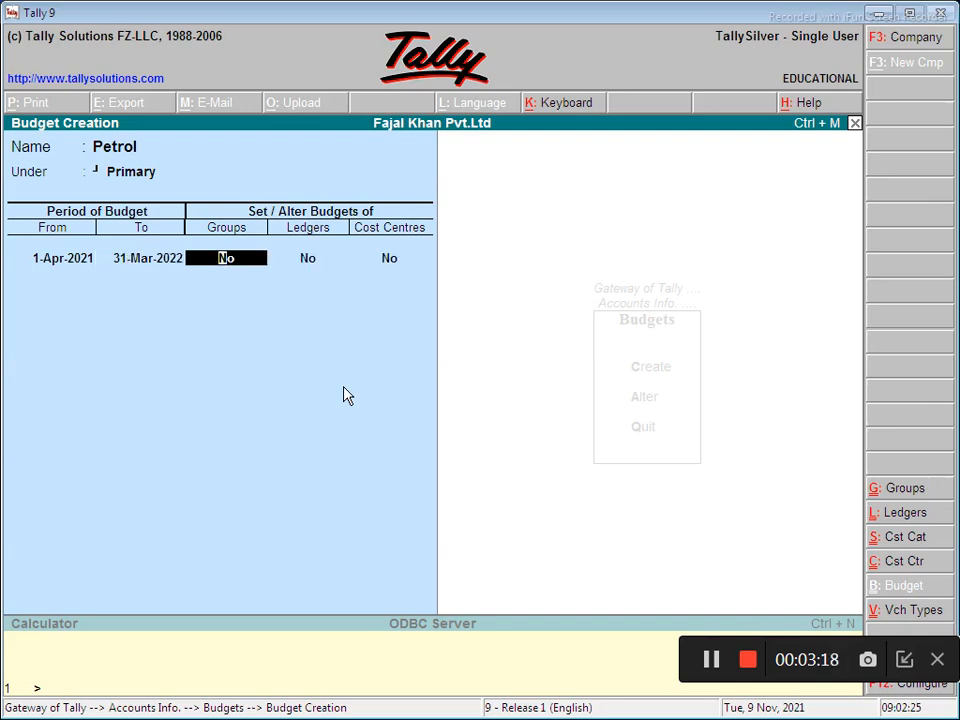
- Keep group budgets at No, dismiss the Typing Meter pop-up, and turn on ledger budgets for the Petrol budget
key(Return)
text(y)
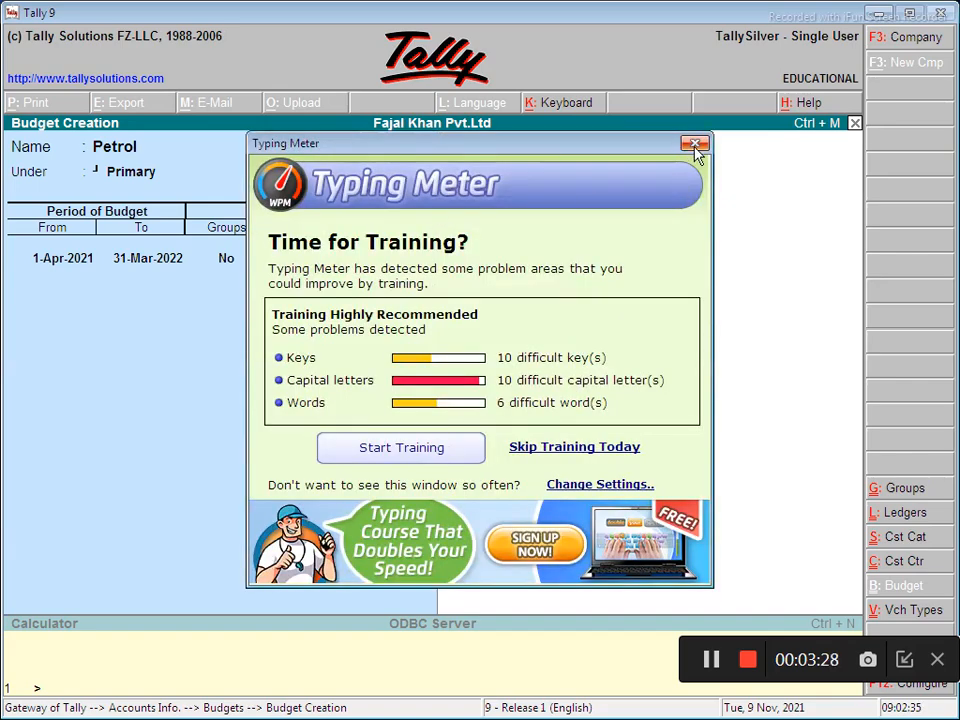
click(692, 144)
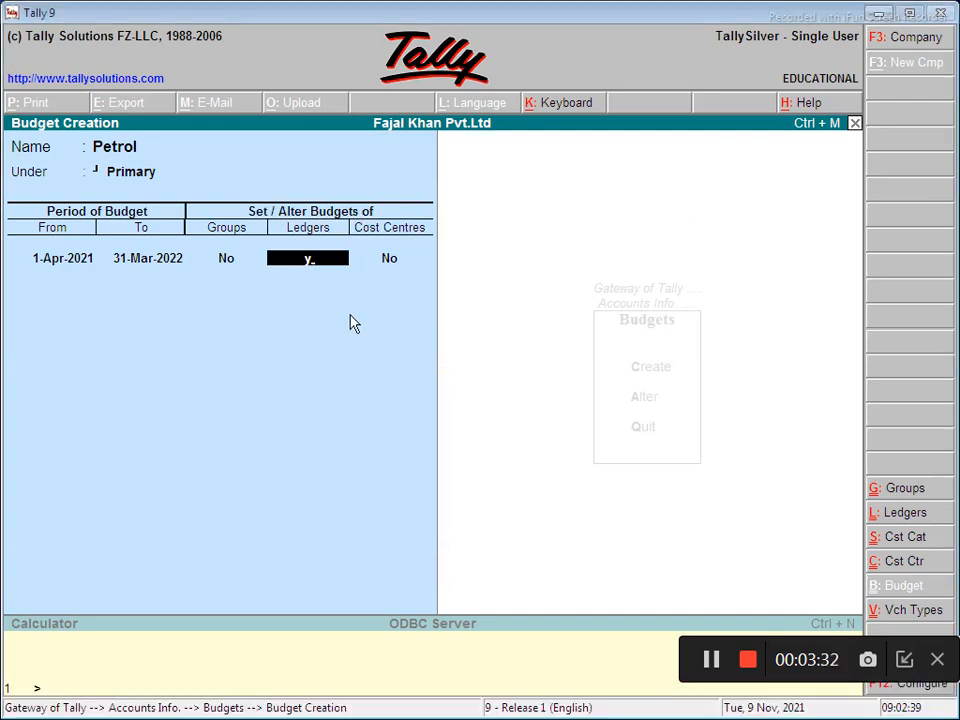
key(Return)
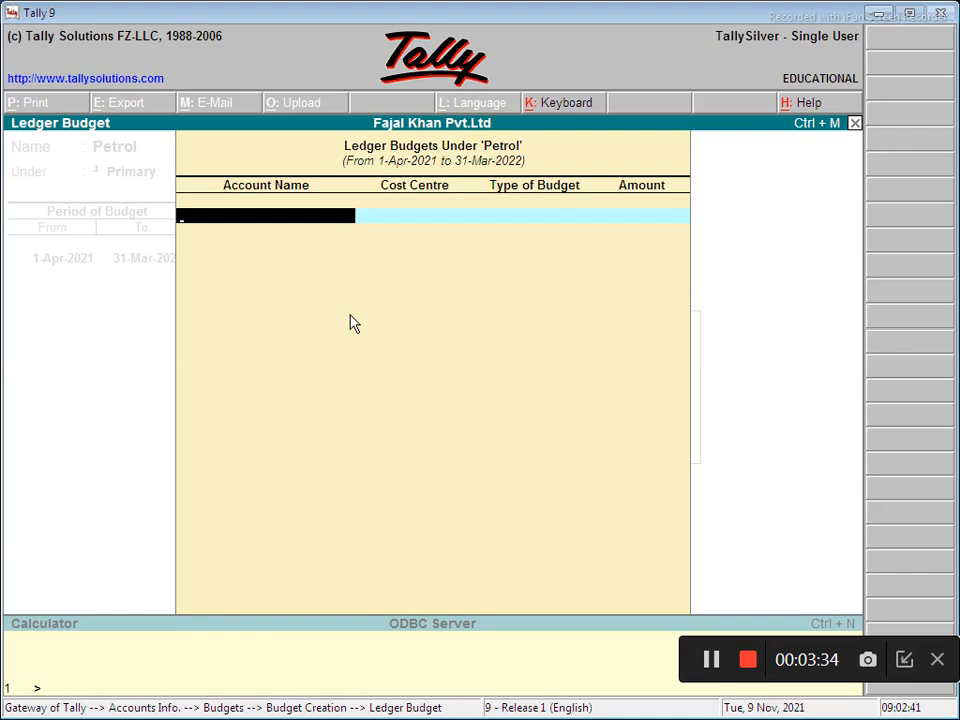
- Budget the Petrol ledger at 5000 on closing balance with cost centre Not Applicable, and save the Petrol budget
key(Down)
key(Down)
key(Down)
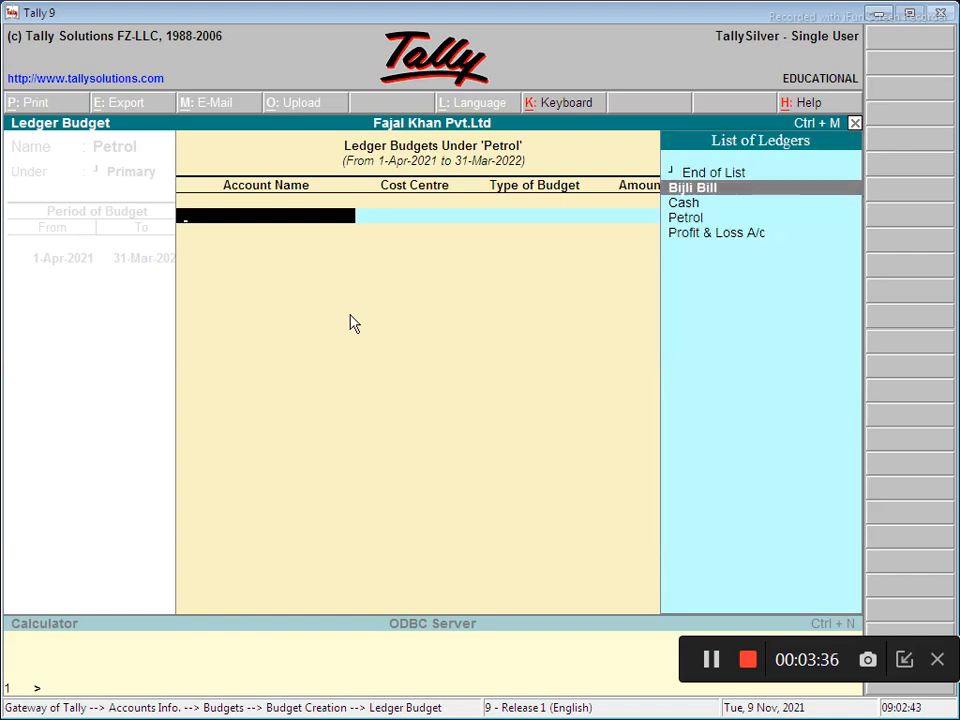
key(Return)
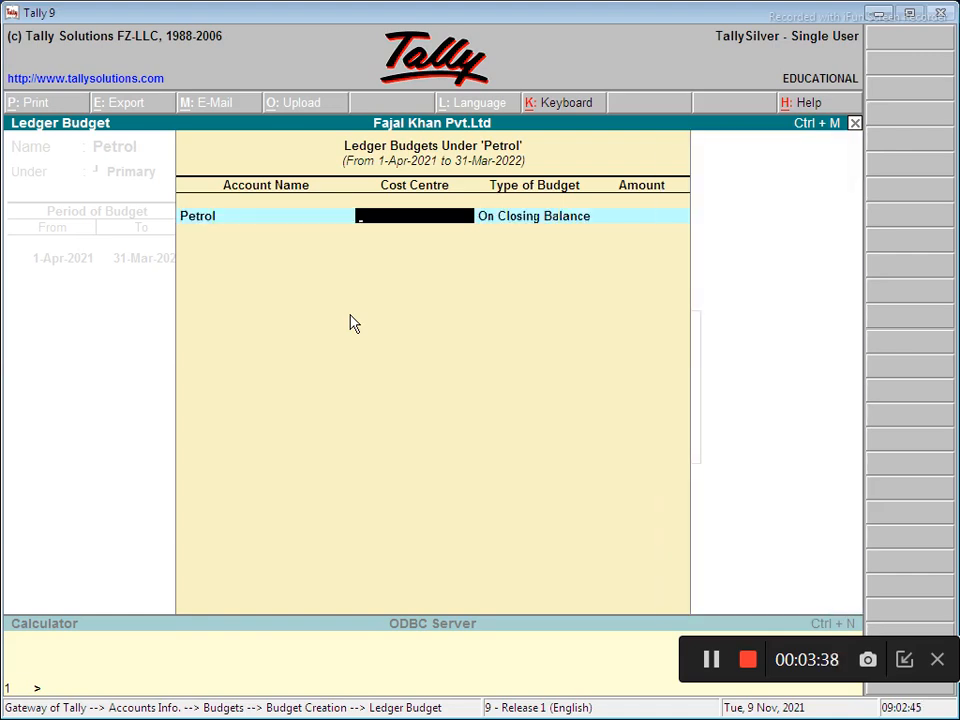
key(Return)
key(Return)
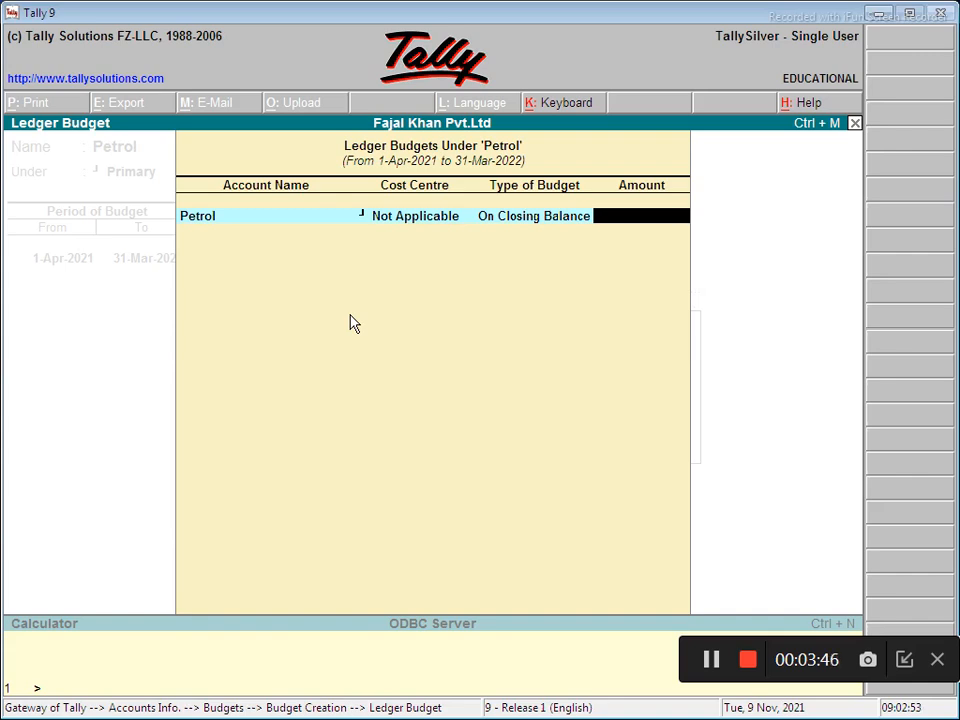
text(5000)
key(Return)
key(Return)
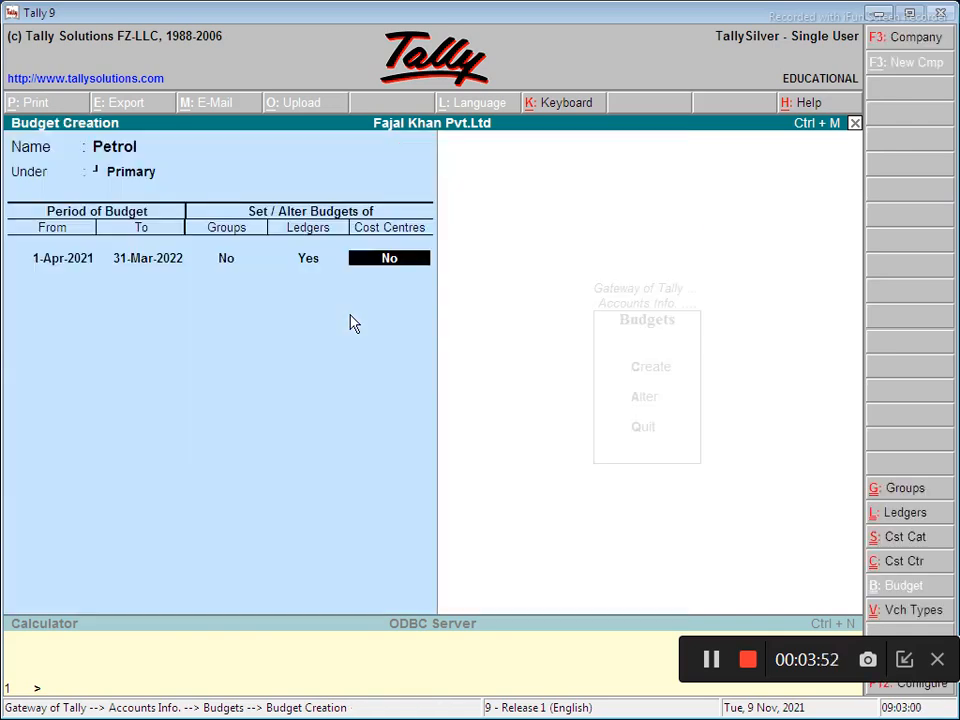
key(Return)
key(Return)
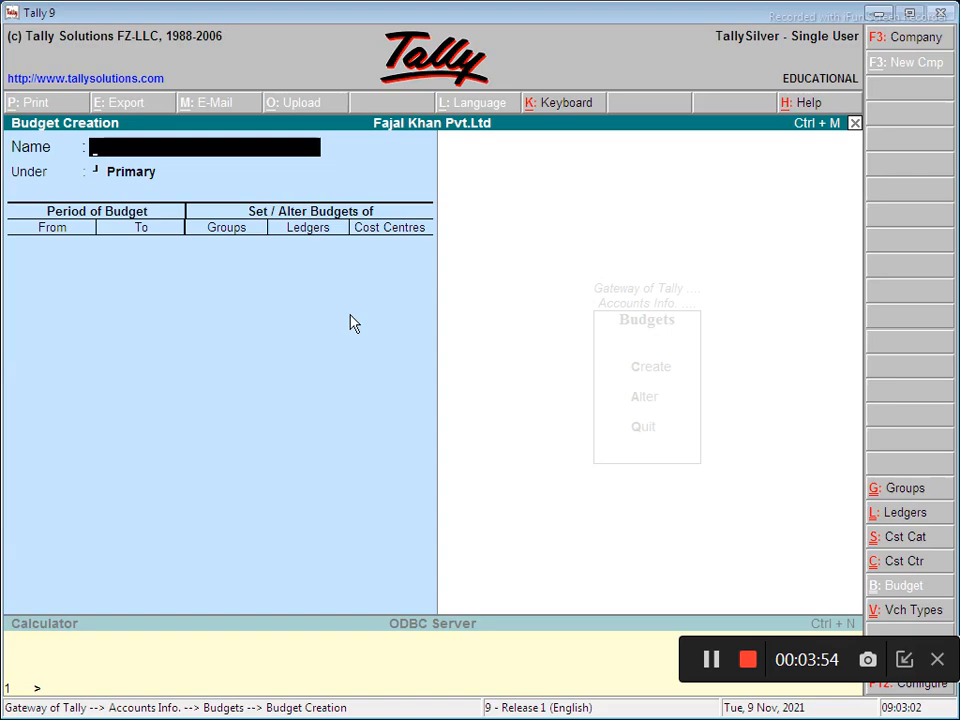
- Leave budget creation for the Gateway of Tally and open a new payment voucher under accounting vouchers
key(Escape)
key(Return)
key(Escape)
key(Escape)
key(Escape)
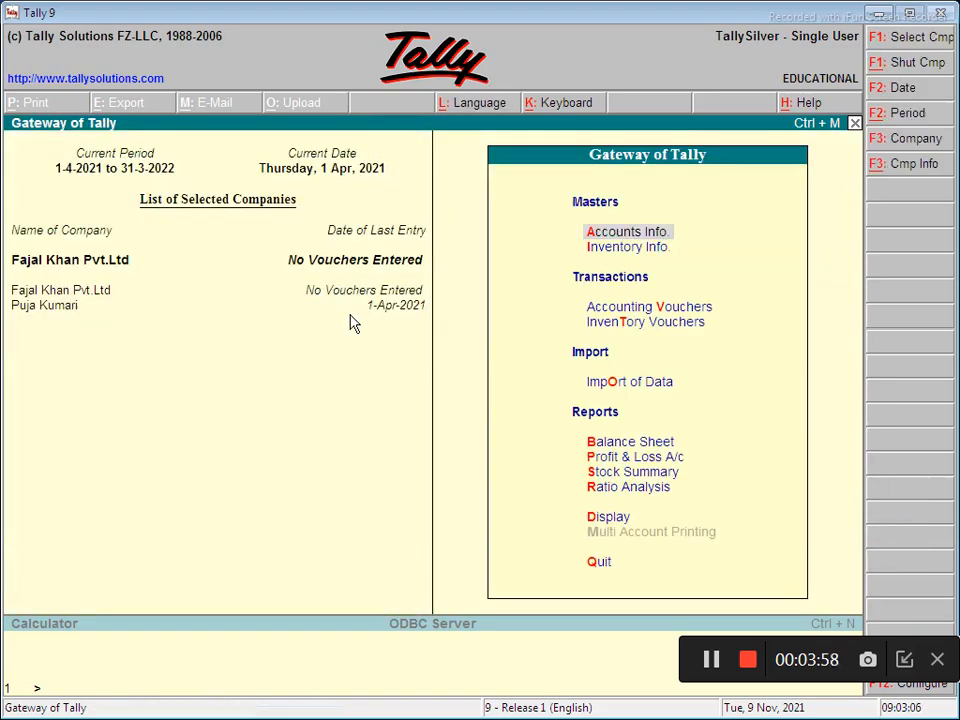
key(Down)
key(Down)
key(Return)
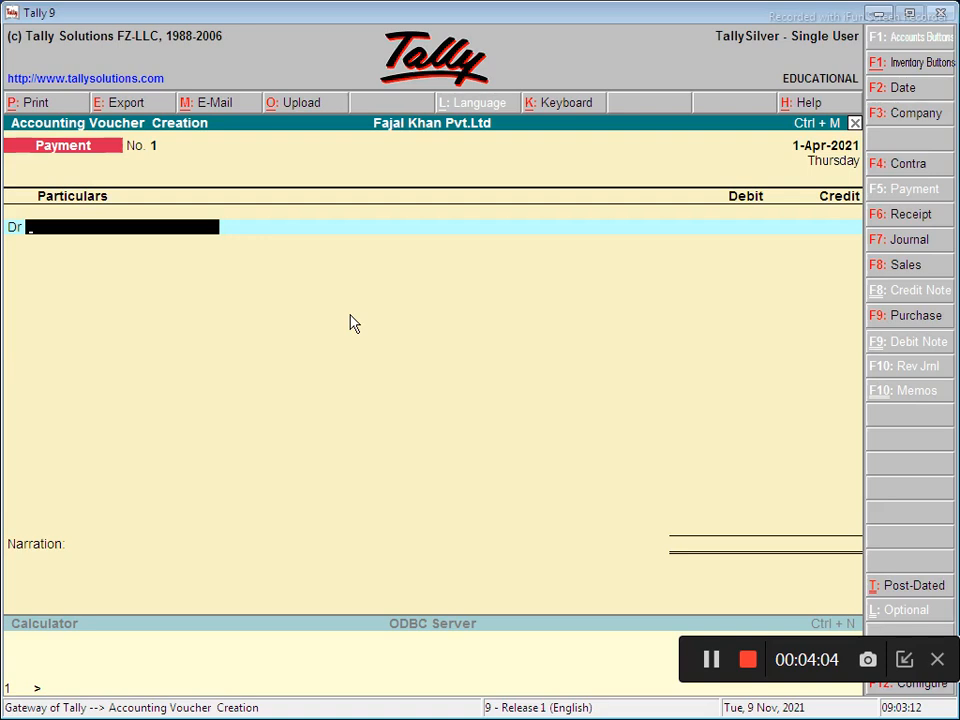
- Debit the Bijli Bill ledger with 855 in payment voucher No. 1
key(Down)
key(Up)
key(Return)
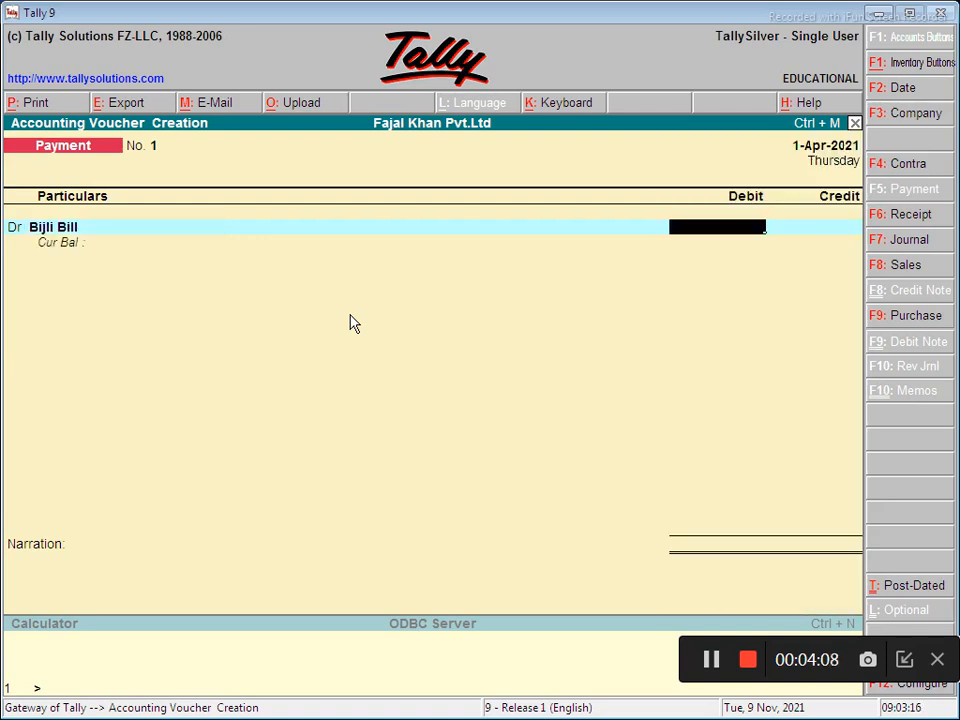
text(855)
key(Return)
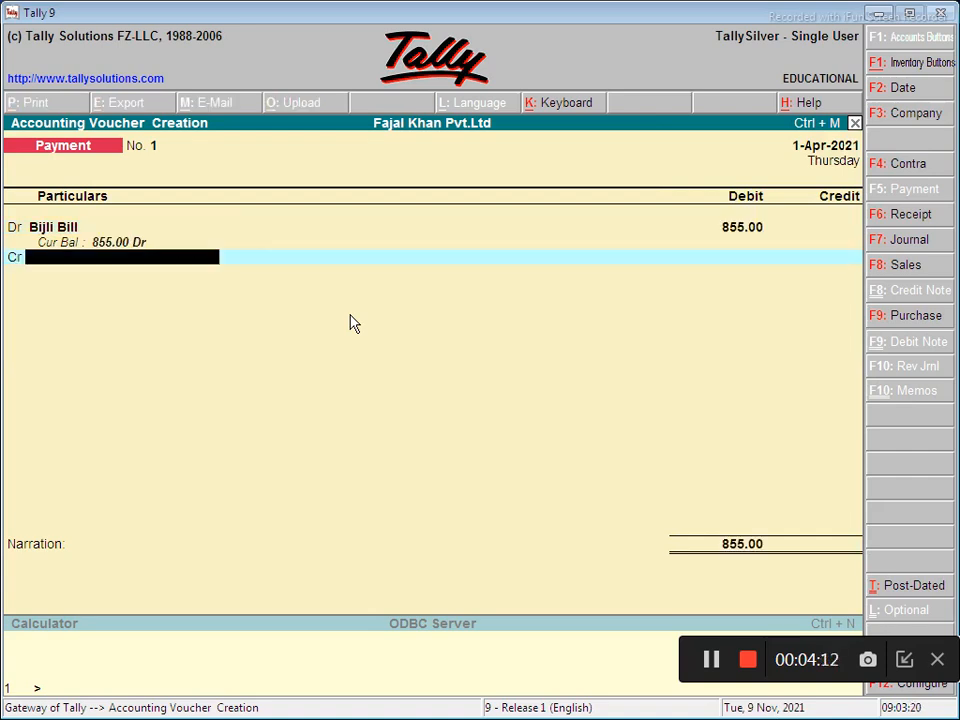
- Credit Cash with 855 for the Bijli Bill payment and save the voucher without a narration
key(Down)
key(Down)
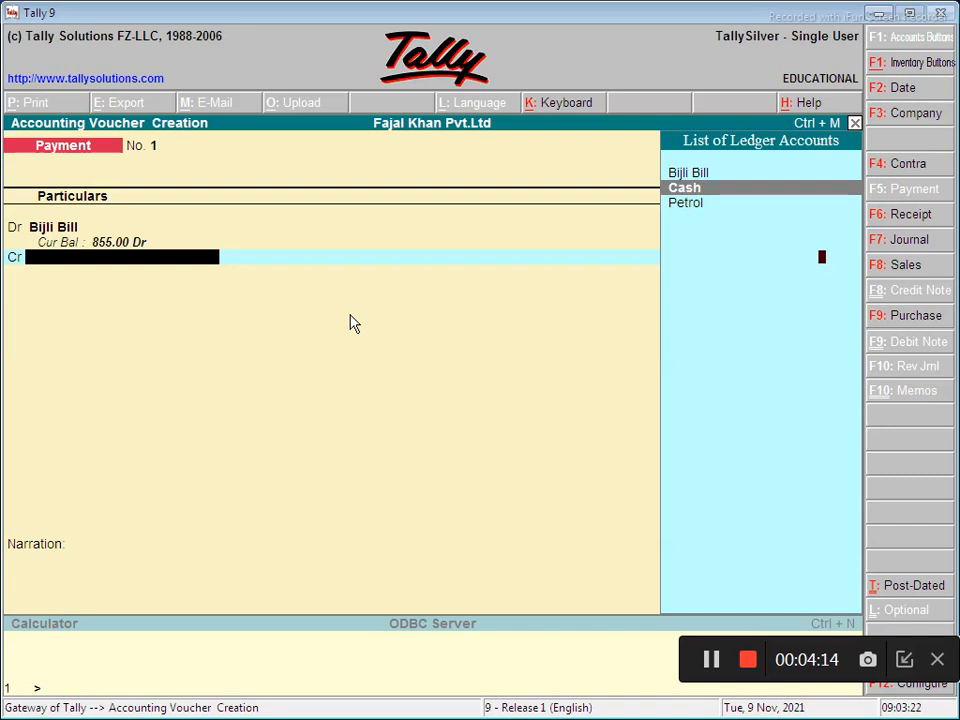
key(Return)
key(Return)
key(Return)
key(Return)
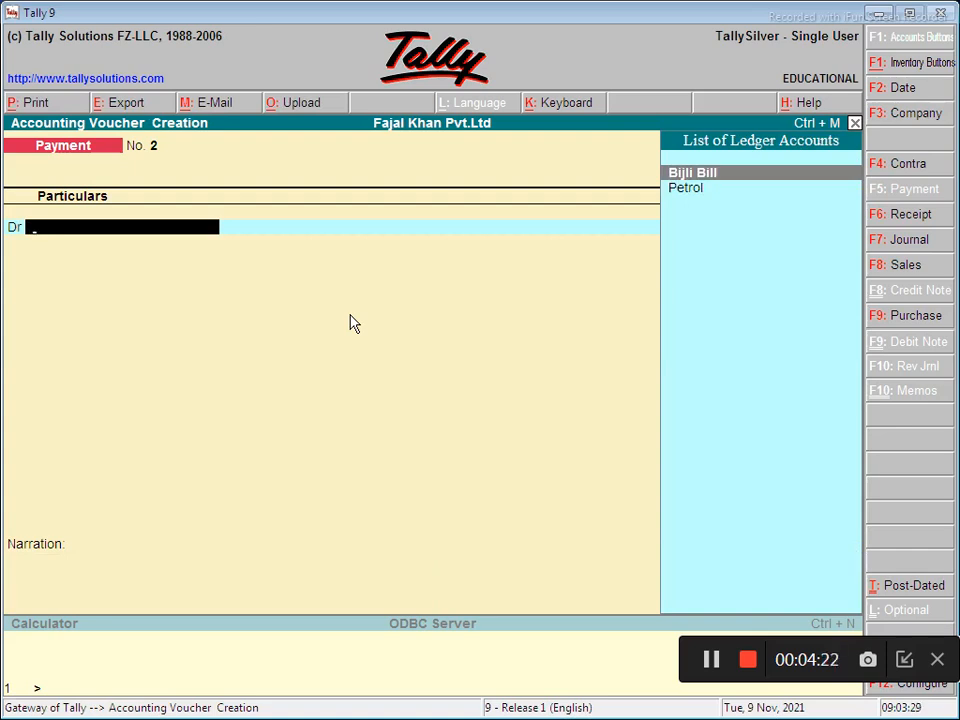
- Debit the Petrol ledger with 500 in payment voucher No. 2
key(Down)
key(Return)
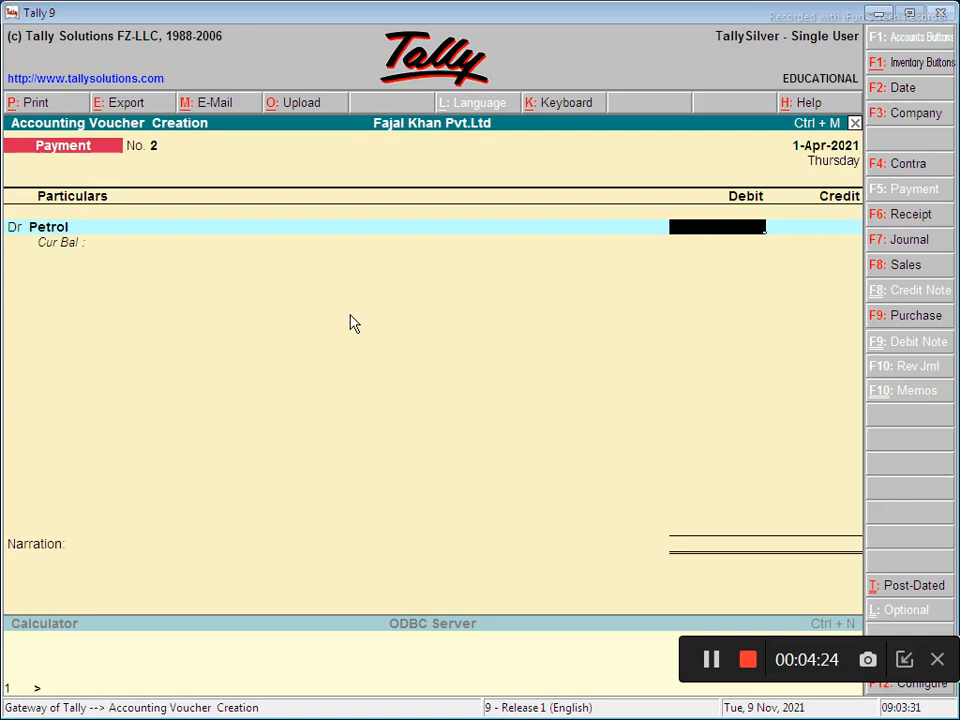
text(500)
key(Return)
key(Return)
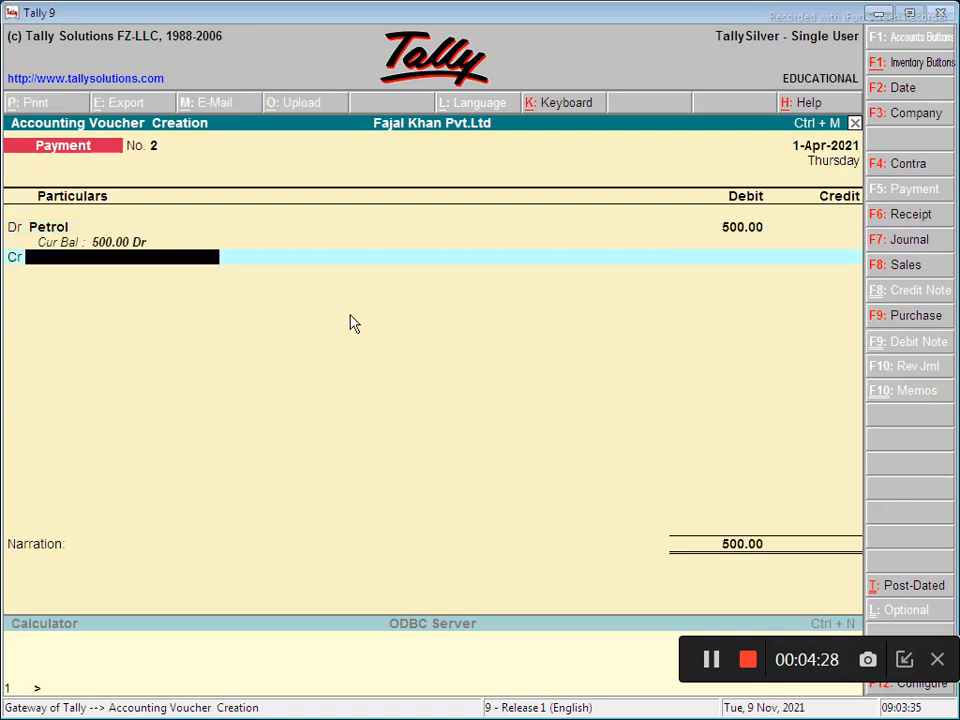
- Credit Cash with 500 for the Petrol payment and save the voucher without a narration
key(Down)
key(Down)
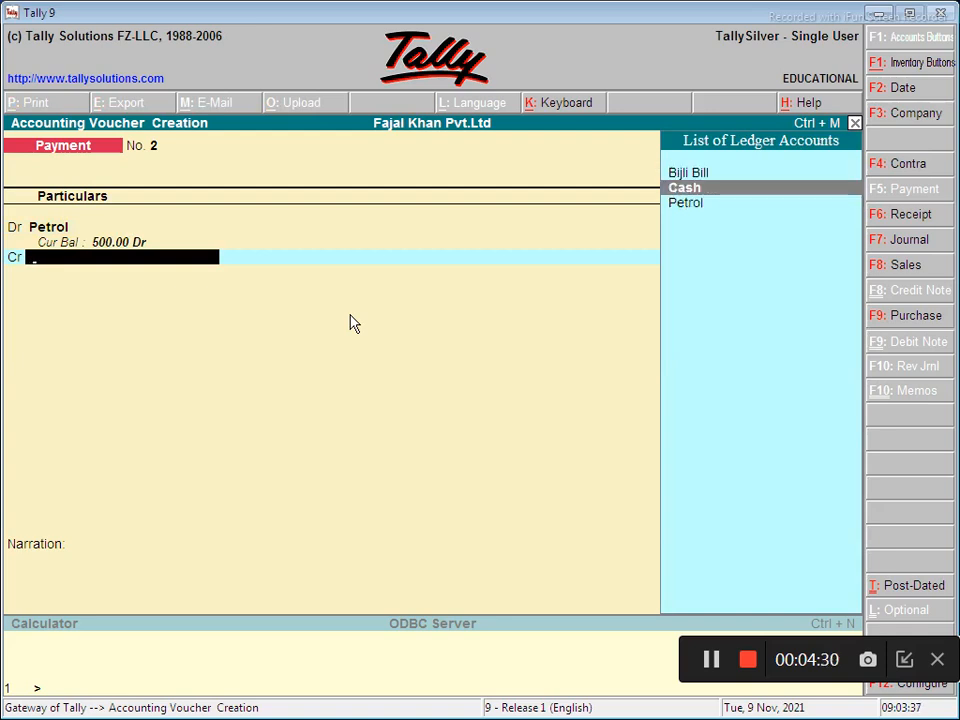
key(Return)
key(Return)
key(Return)
key(Return)
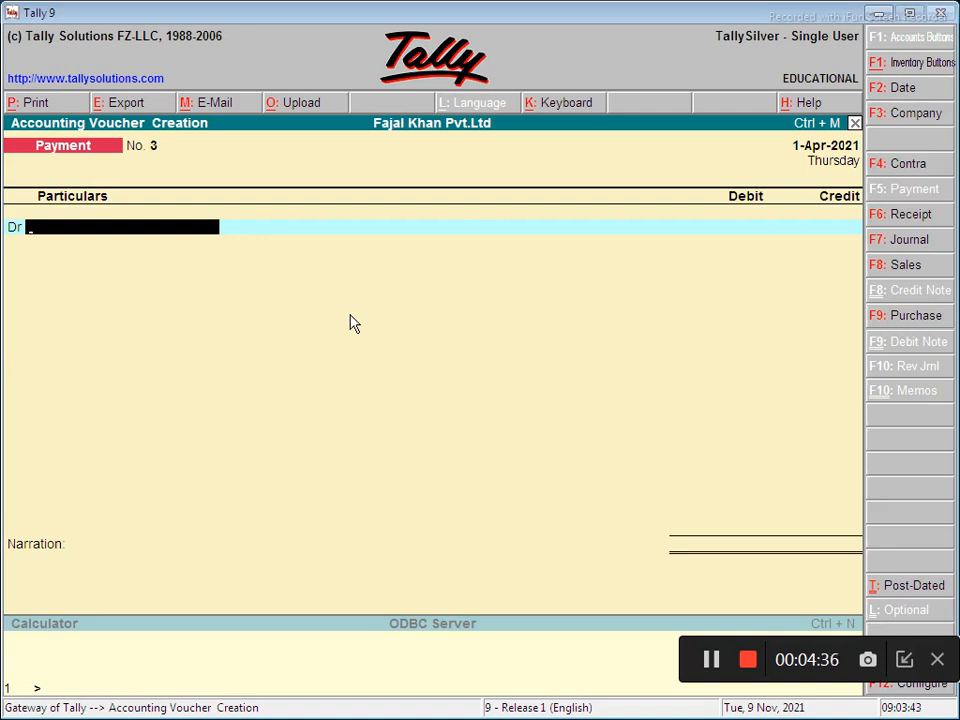
- Debit the Petrol ledger with 4,600 in payment voucher No. 3
key(space)
key(Down)
key(Down)
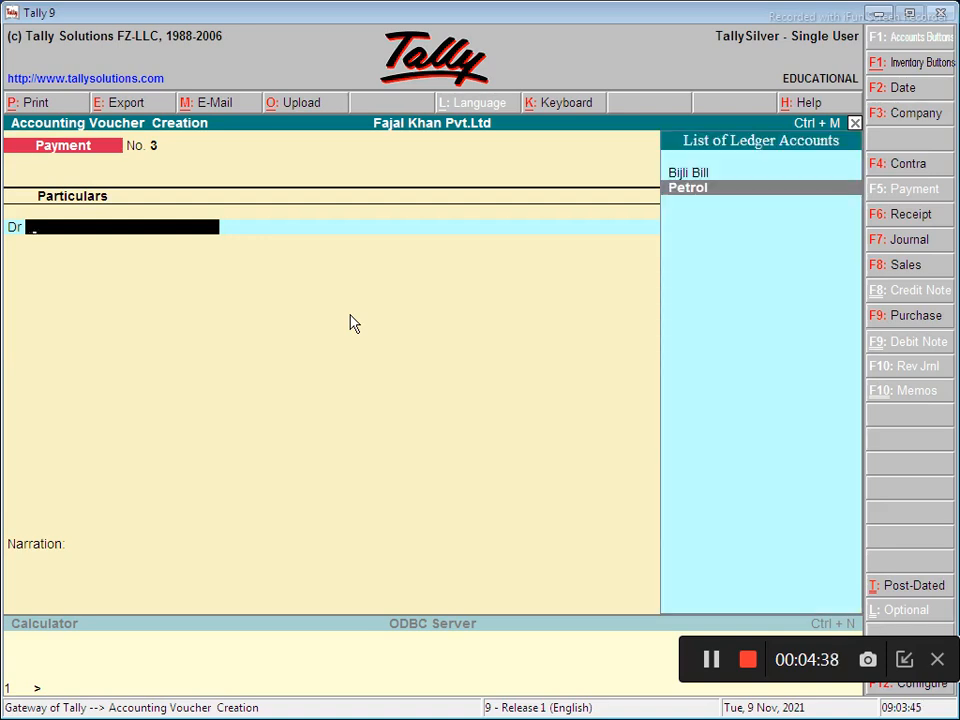
key(Return)
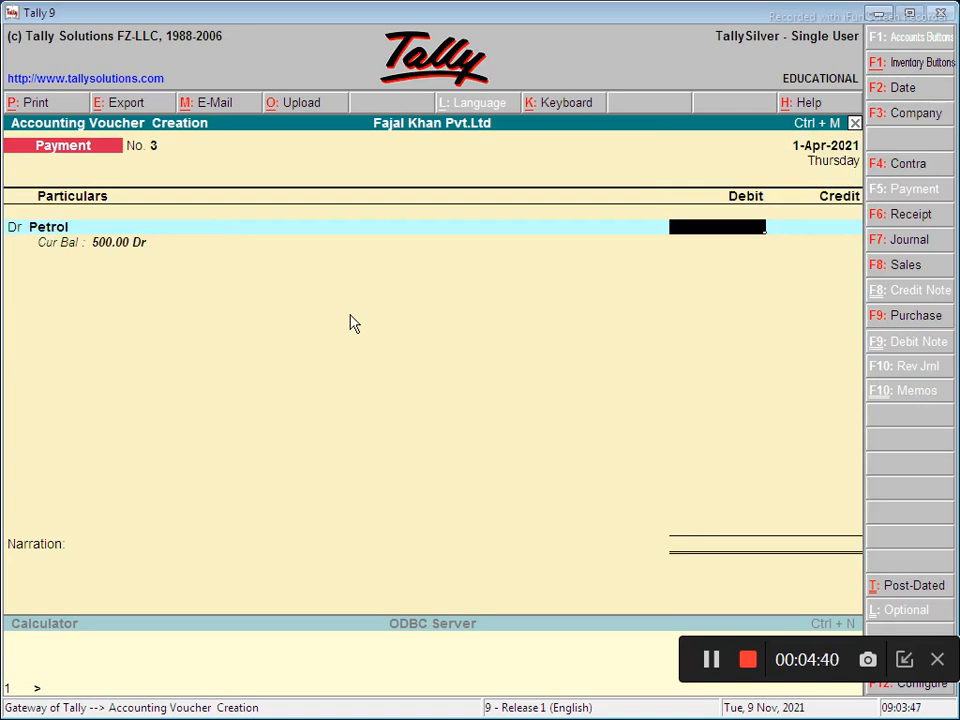
text(4600)
key(Return)
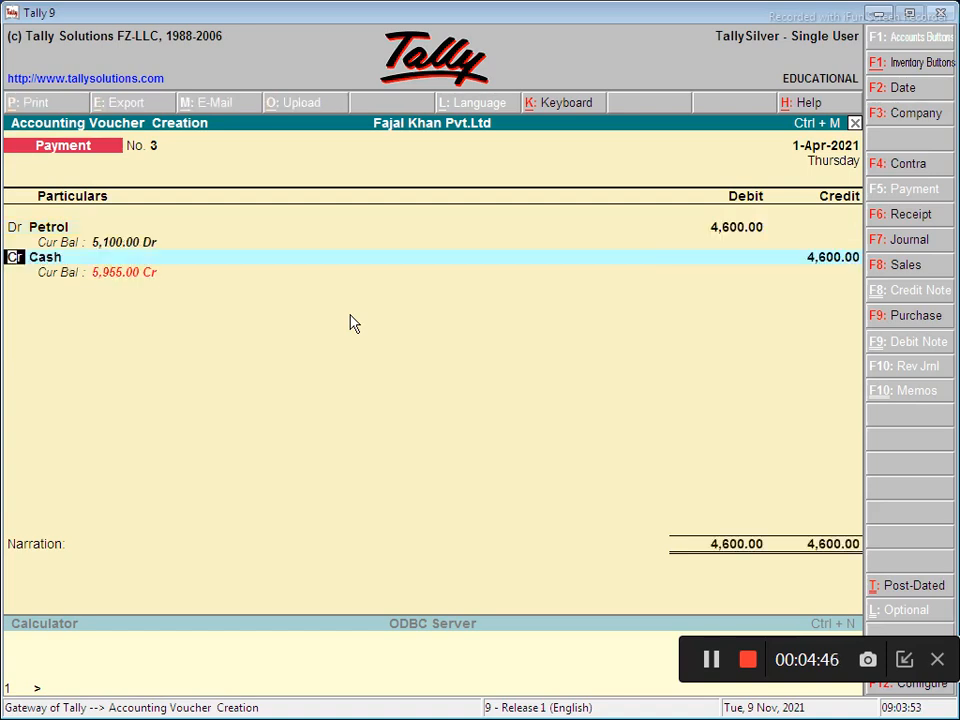
- Credit Cash with 4,600 for the second Petrol payment and save the voucher without a narration
key(Return)
key(Return)
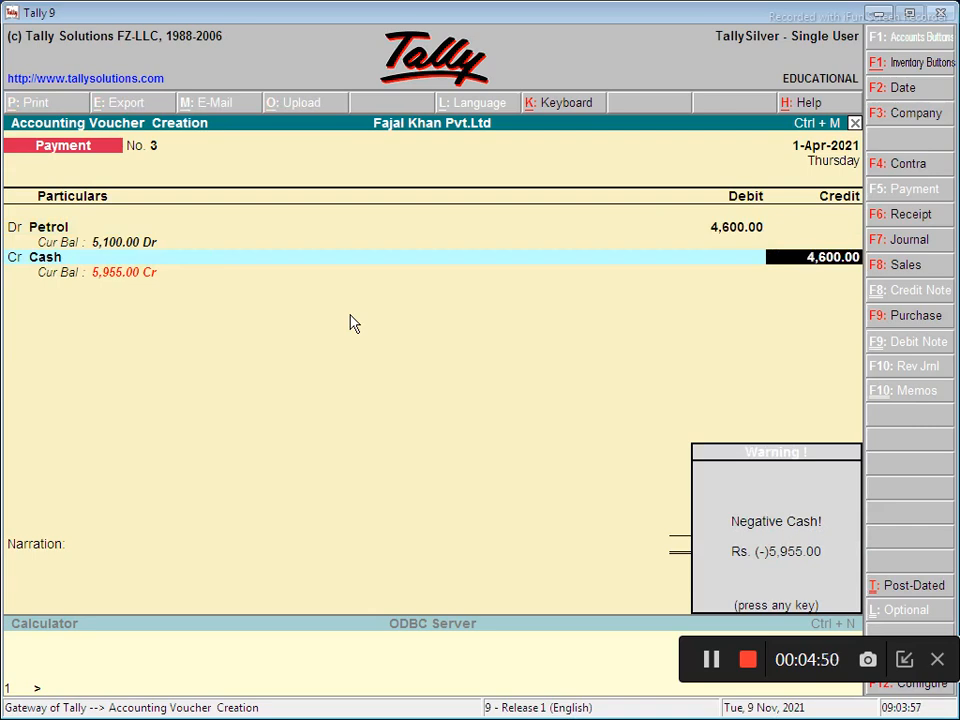
key(Return)
key(Return)
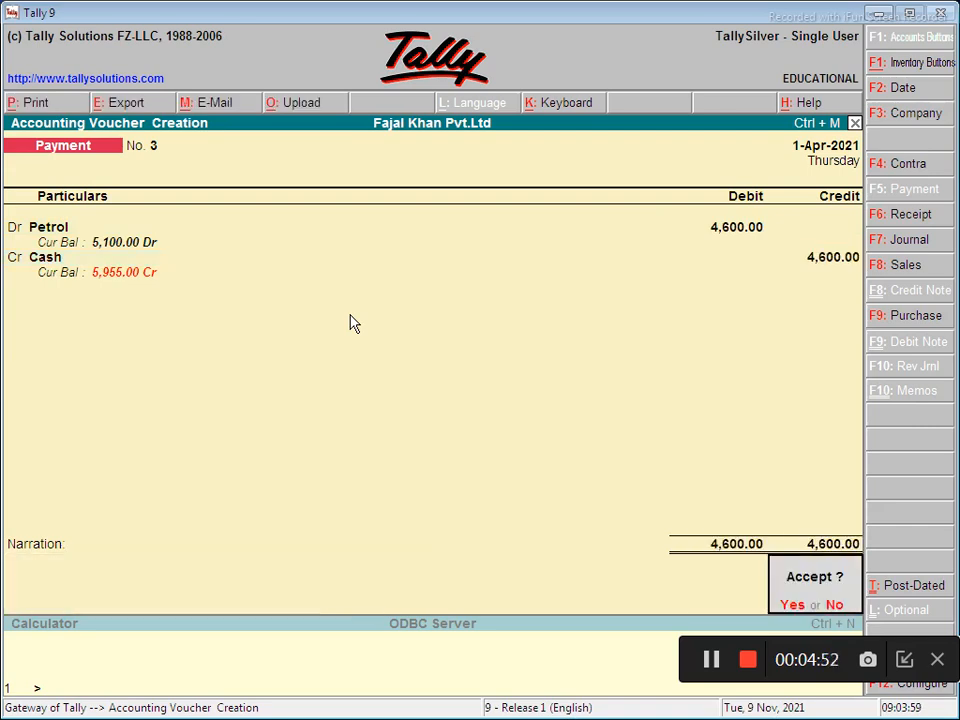
key(Return)
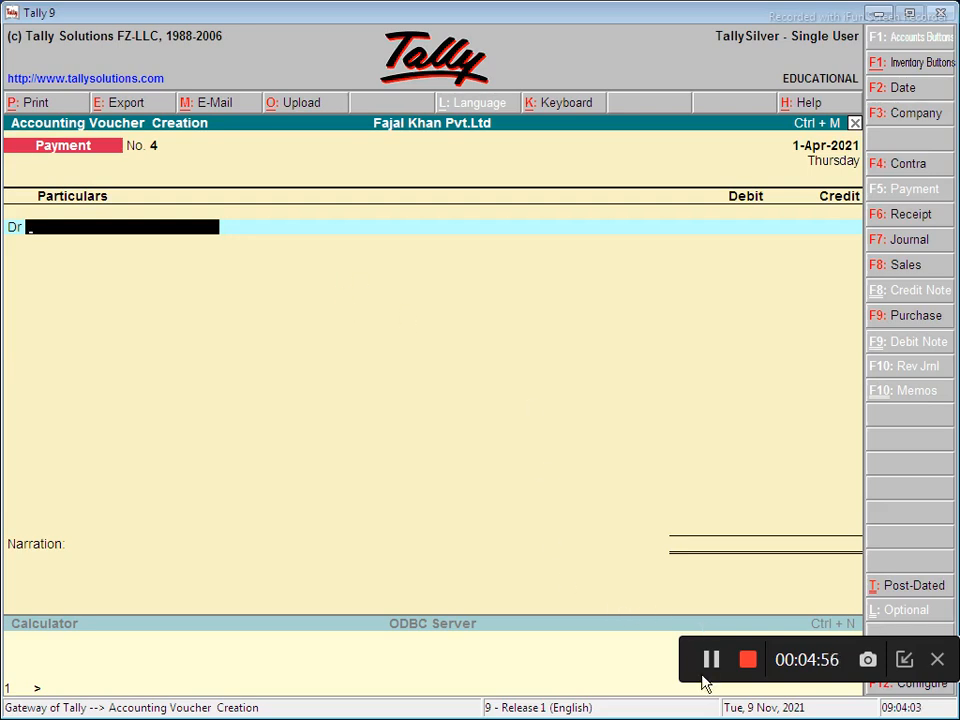
- Debit the Bijli Bill ledger with 4,372 in payment voucher No. 4
key(space)
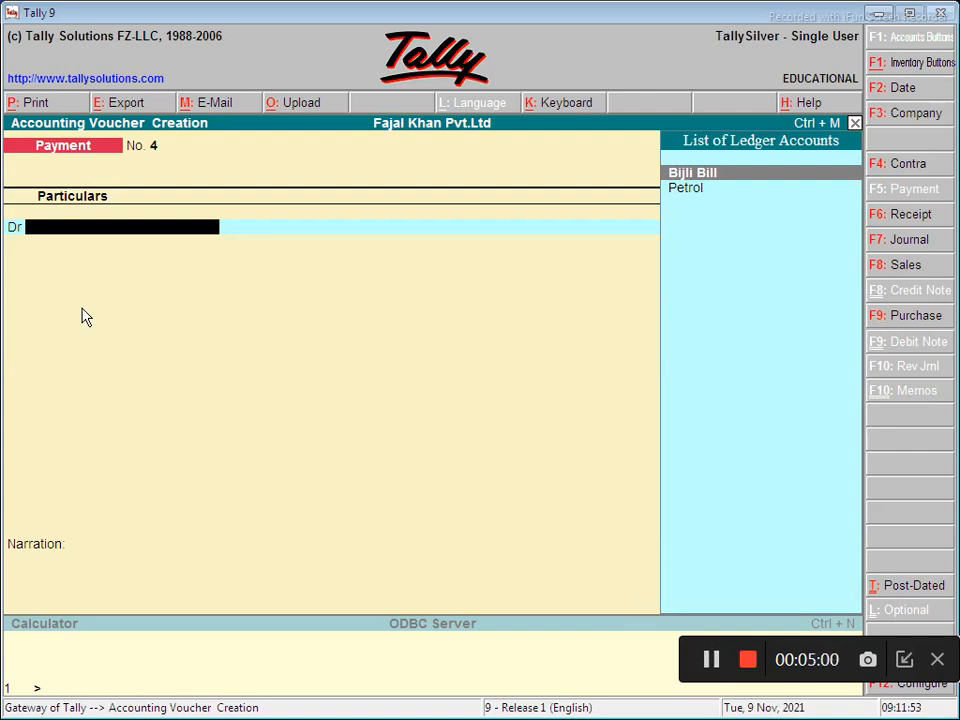
key(Return)
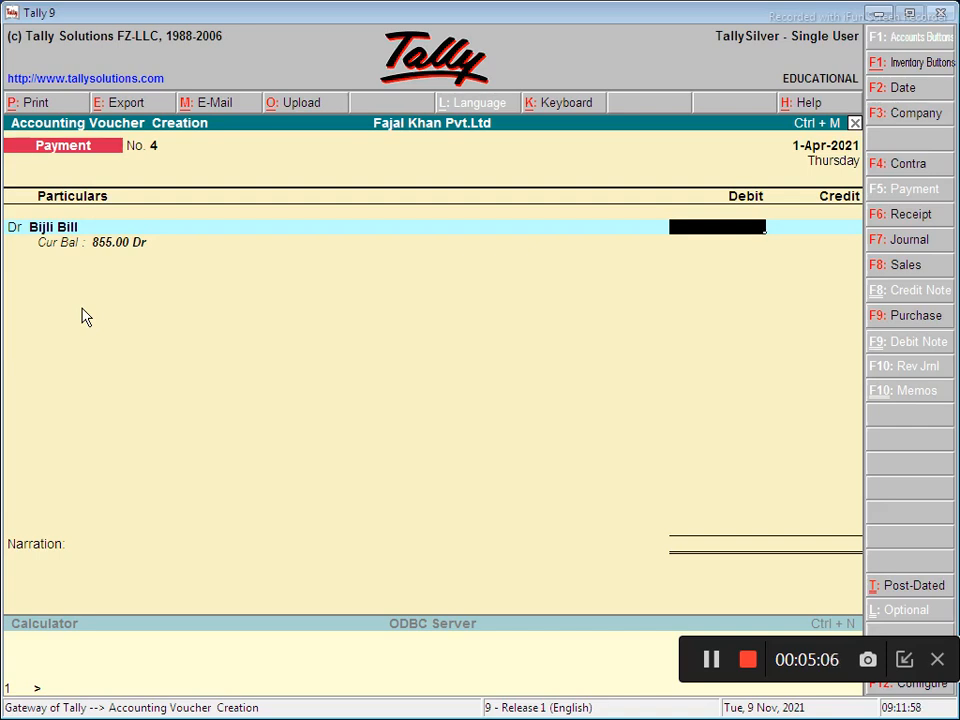
text(4,372)
key(Return)
- Credit Cash with 4,372 for the Bijli Bill payment, save the voucher without a narration and leave voucher creation
key(Return)
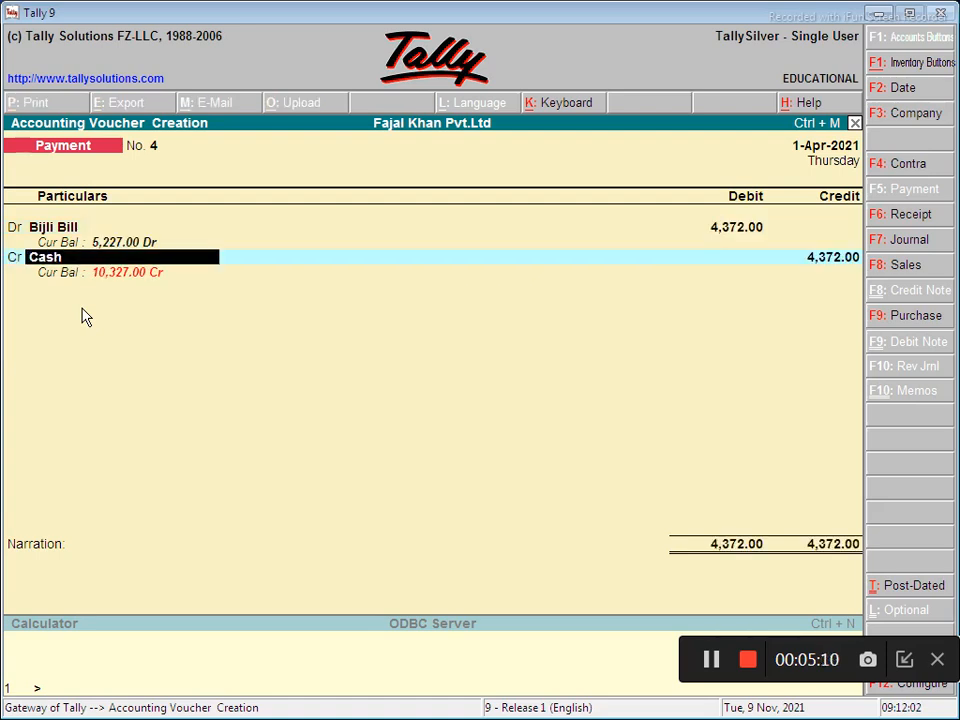
key(Return)
key(Return)
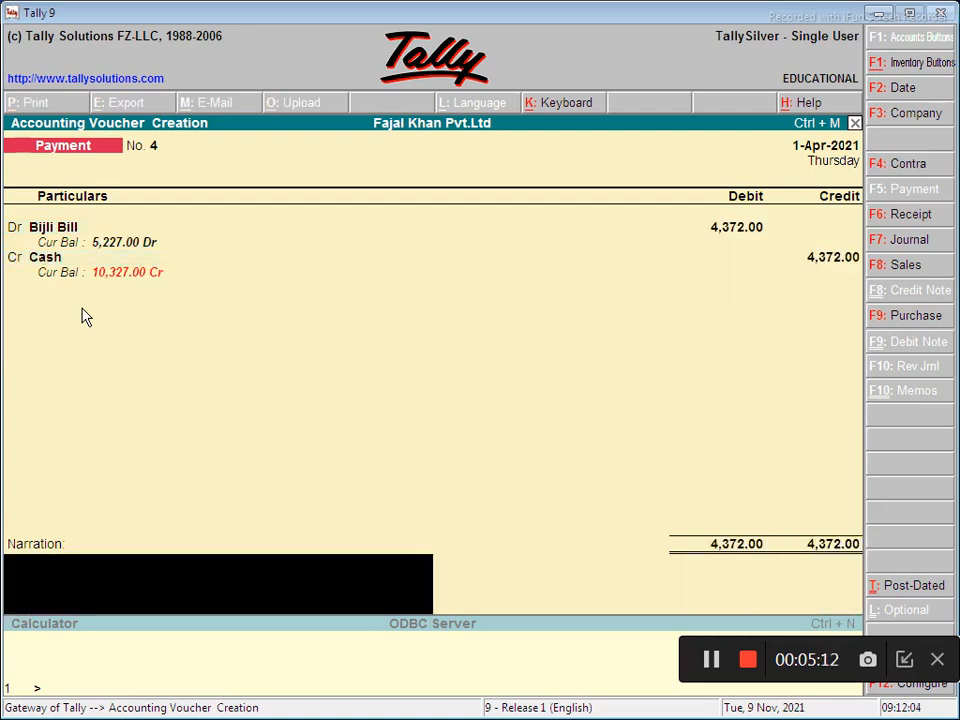
key(Return)
key(Return)
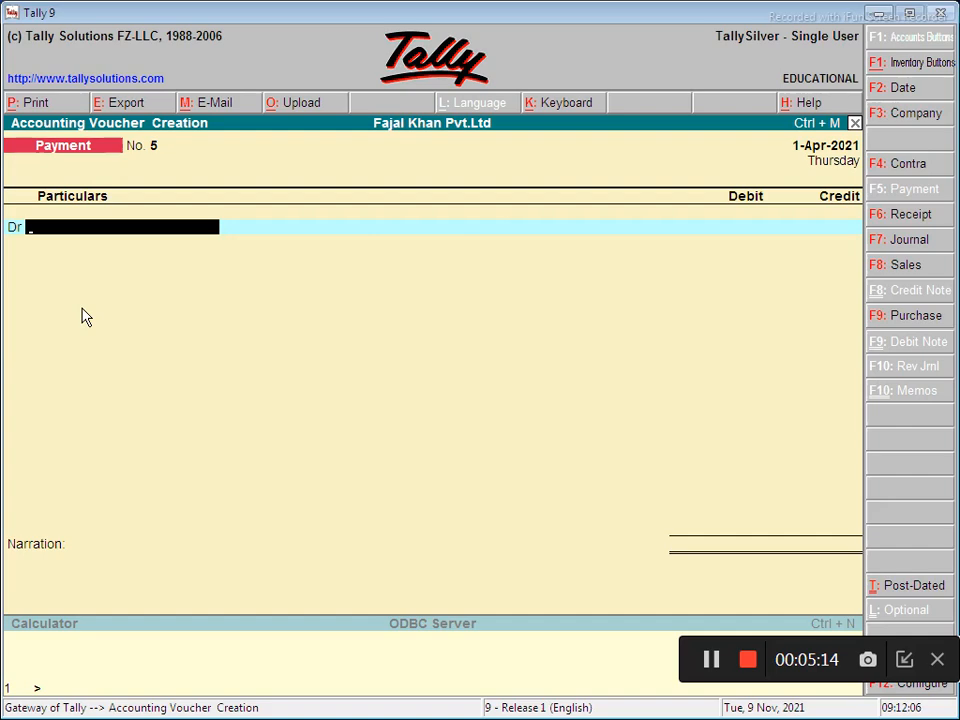
key(Escape)
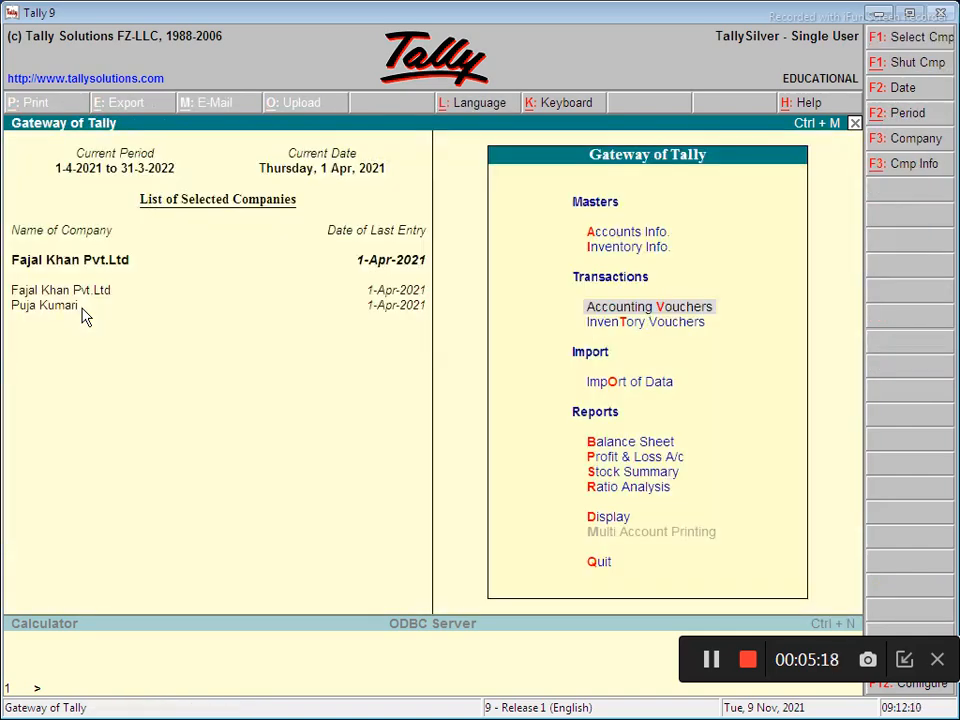
- Open the Profit & Loss A/c report from the Gateway of Tally
key(Down)
key(Down)
key(Down)
key(Down)
key(Up)
key(Down)
key(Return)
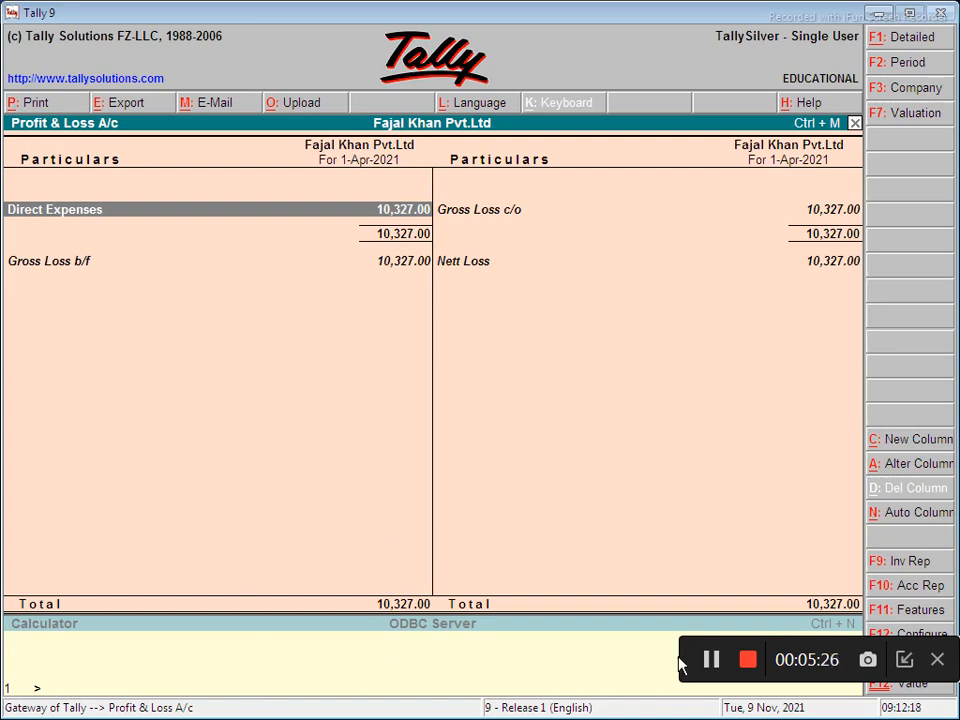
- Open the Direct Expenses group summary and display its variance against the Bijli Bill budget
key(Return)
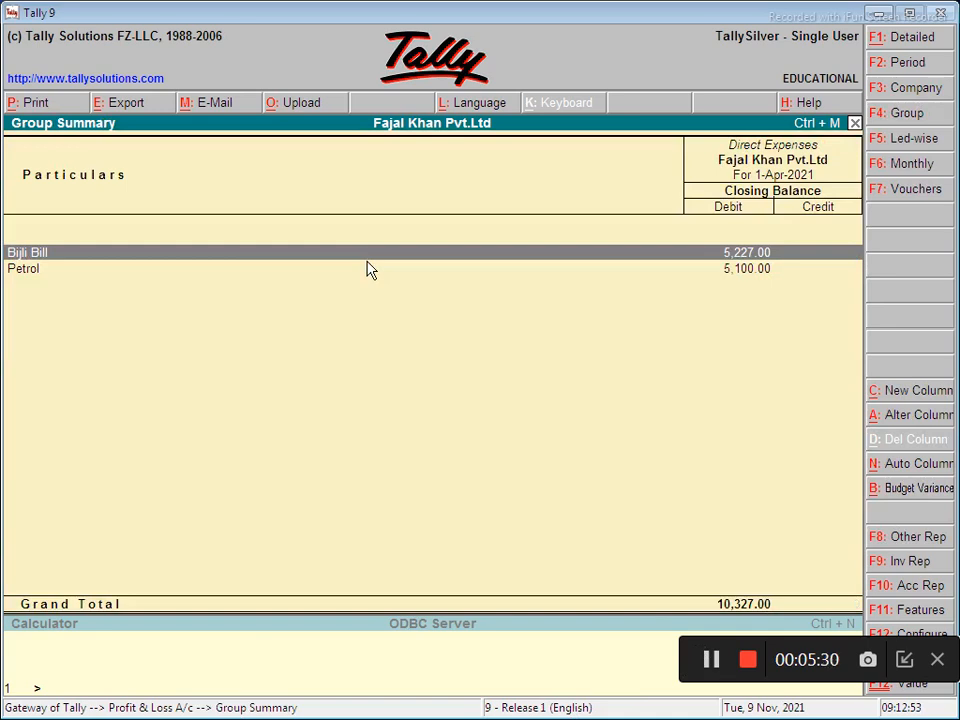
key(alt+b)
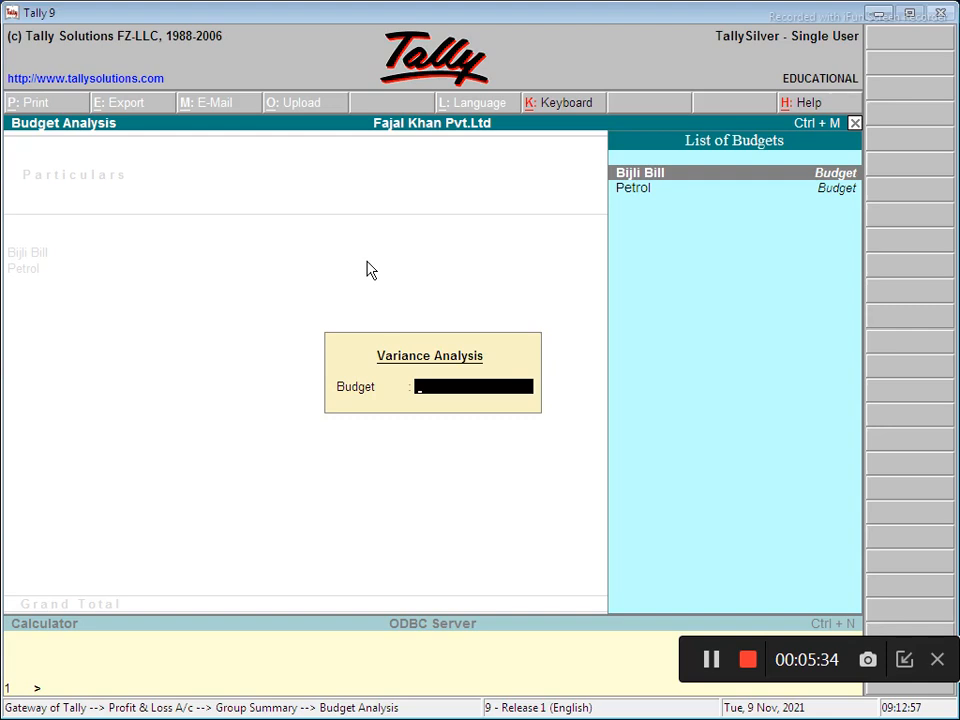
key(Return)
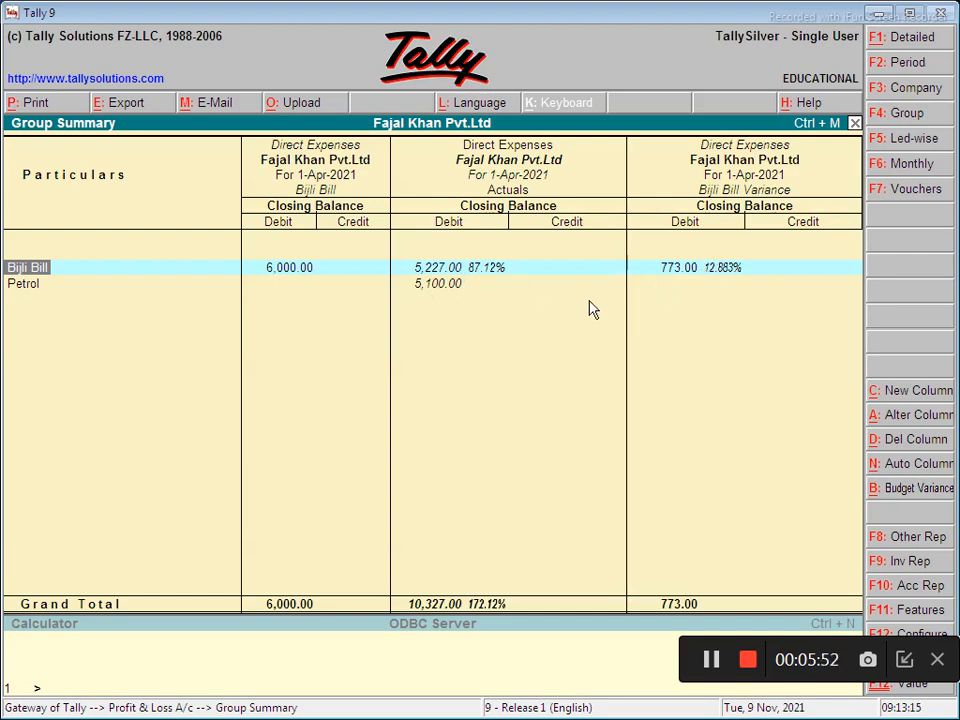
- Switch the Direct Expenses variance analysis to the Petrol budget
key(alt+b)
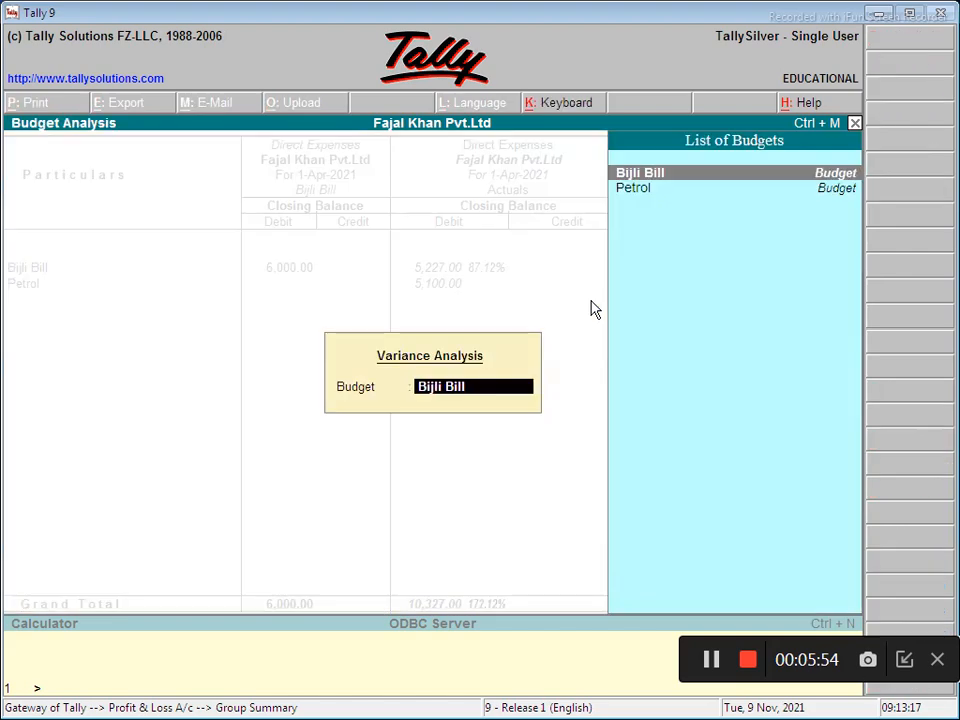
key(Down)
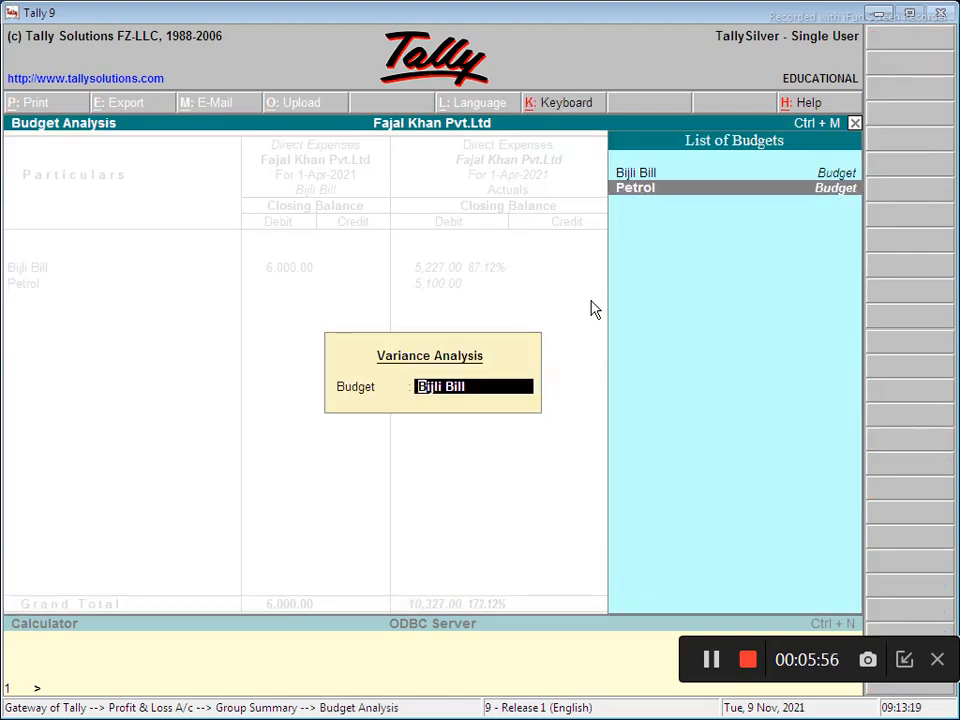
key(Return)
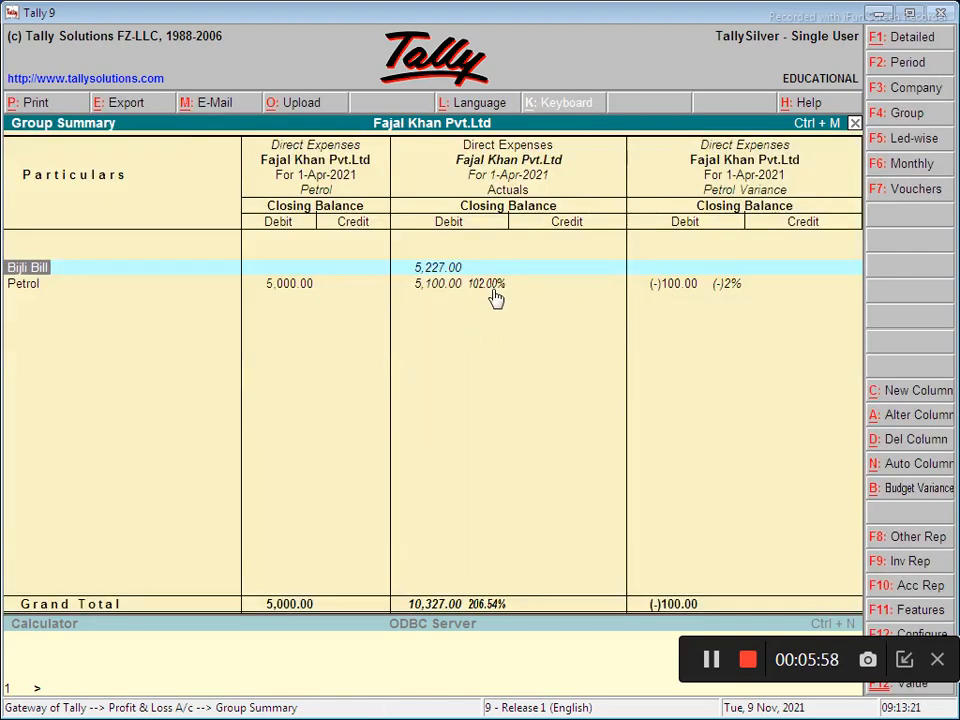